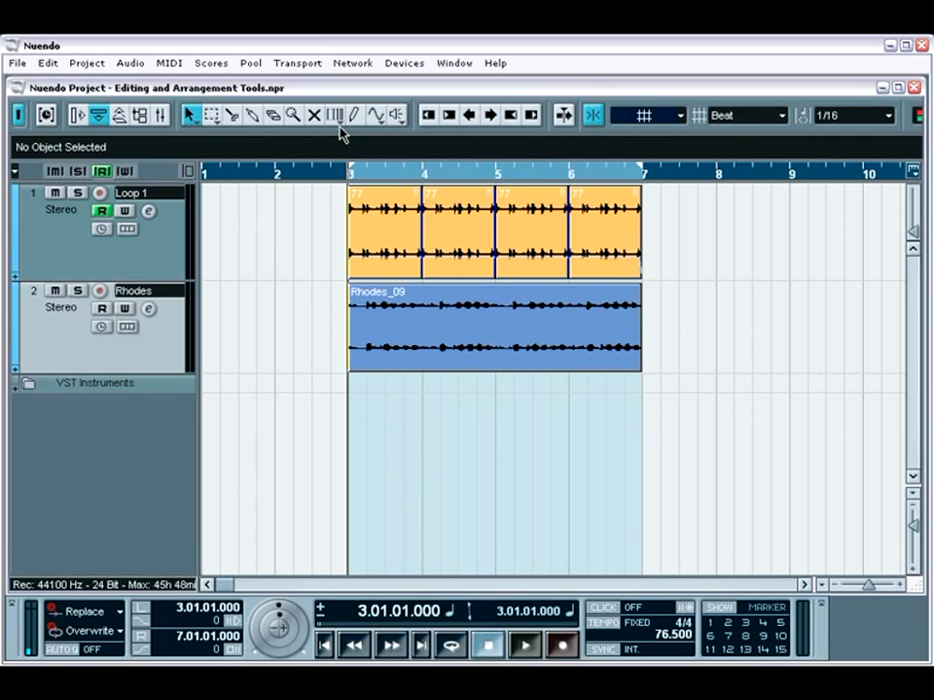
Switch through the Range Selection, Split and Glue tools back to Object Selection, and keep its mode at Normal Sizing
click(212, 115)
click(231, 117)
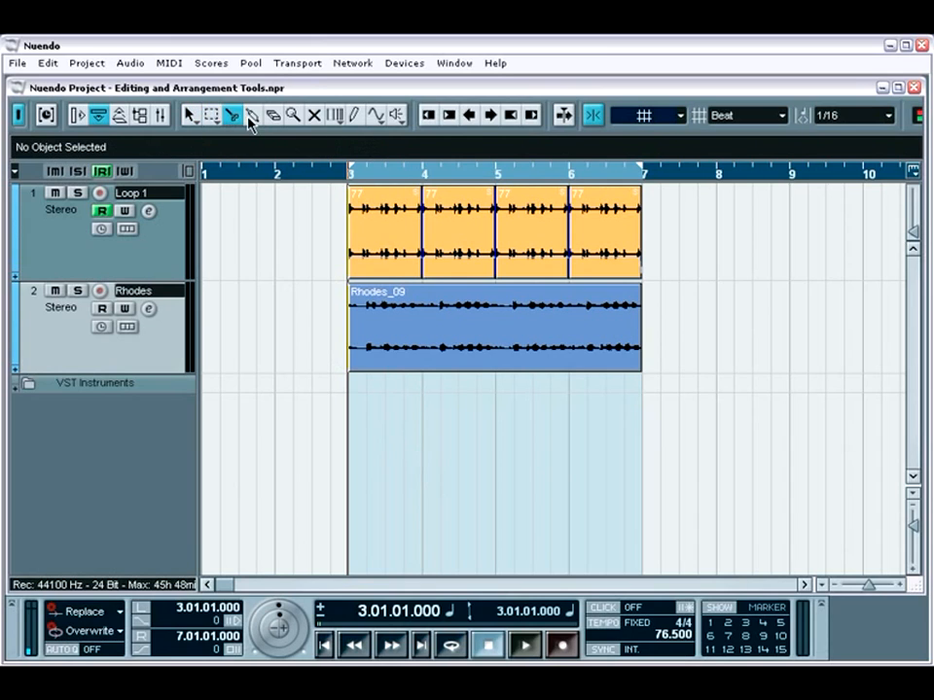
click(250, 117)
click(193, 116)
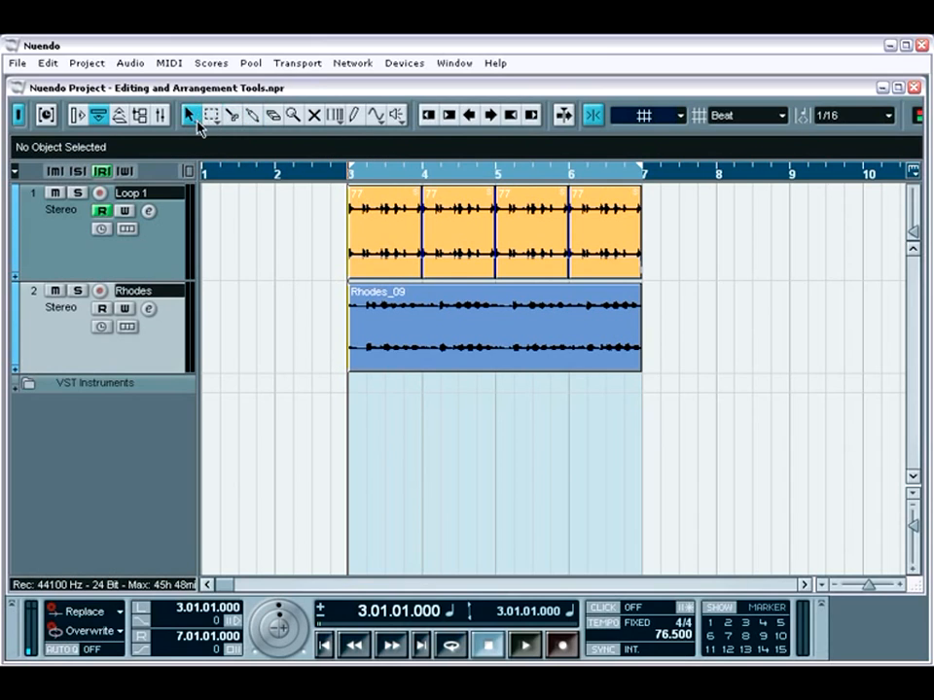
click(191, 117)
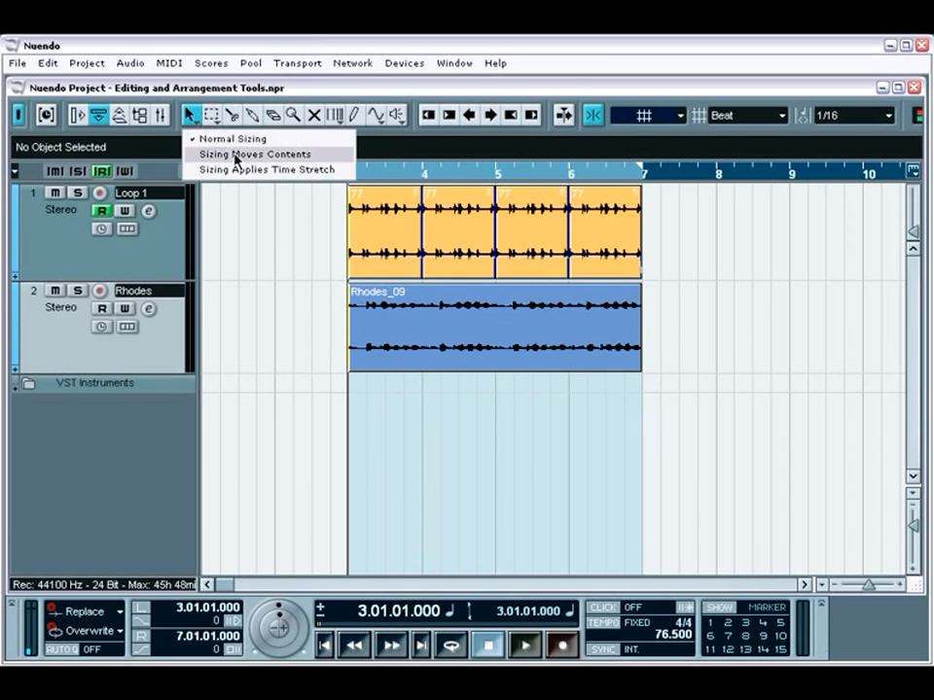
click(204, 138)
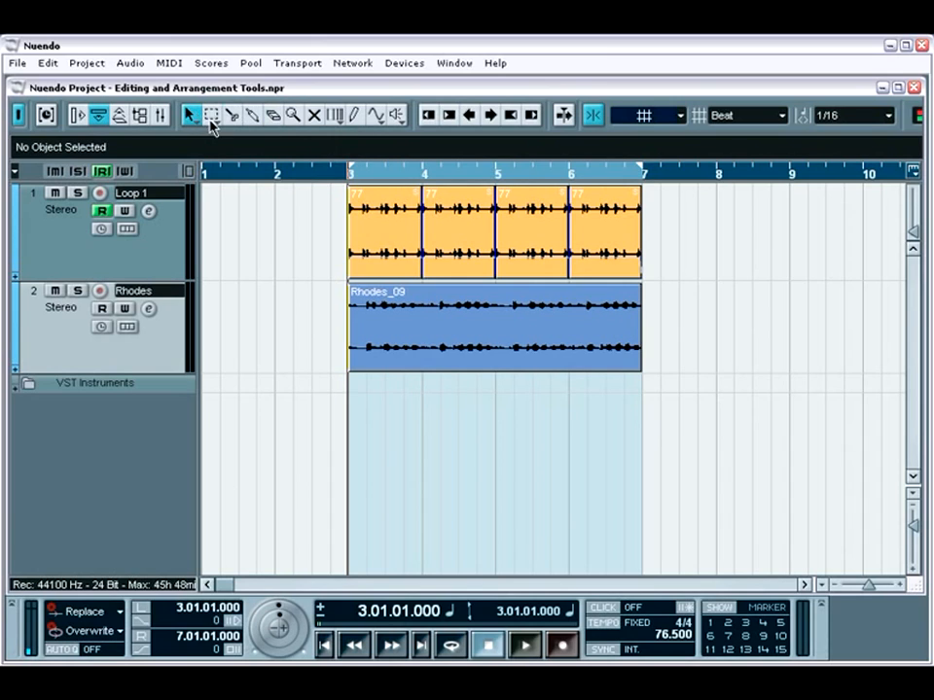
Activate the Range Selection tool and view its selection modes without changing the current one
click(212, 115)
click(217, 123)
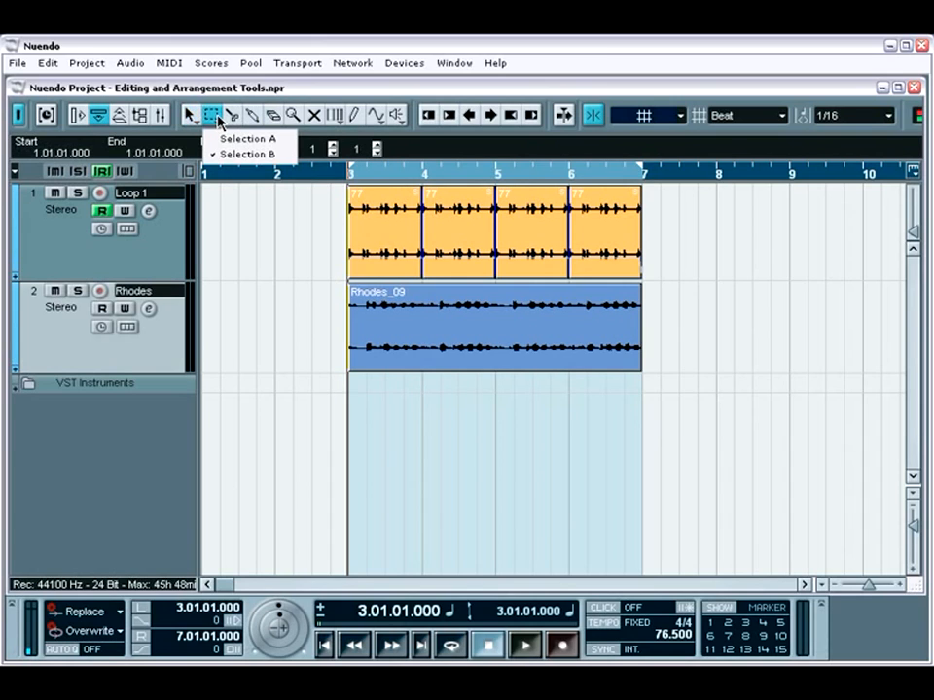
click(219, 124)
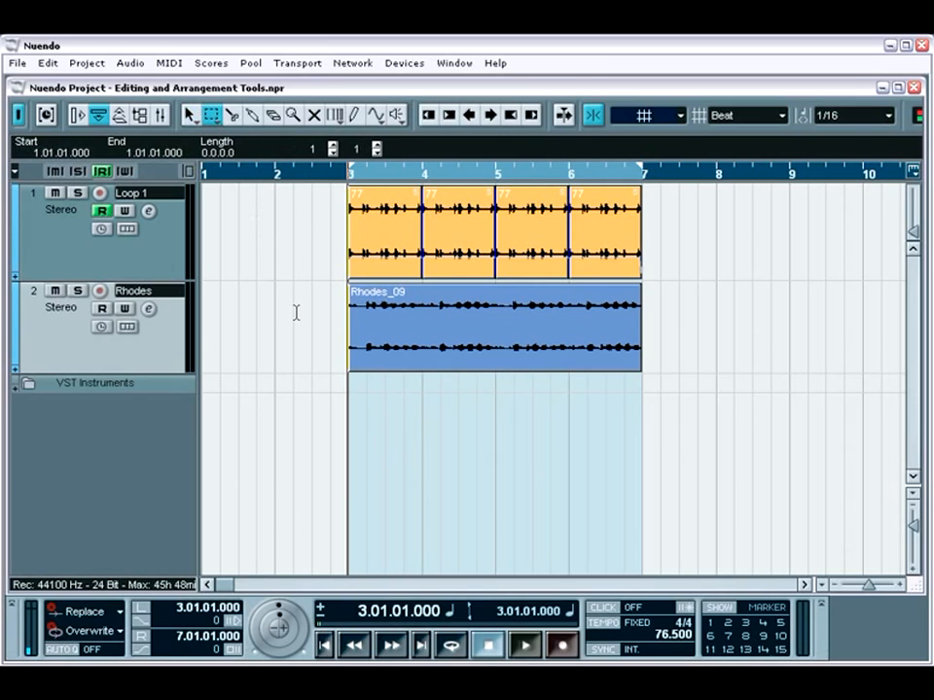
Cycle through several editing tools, including Zoom, Mute and Range Selection, and return to Object Selection
key(1)
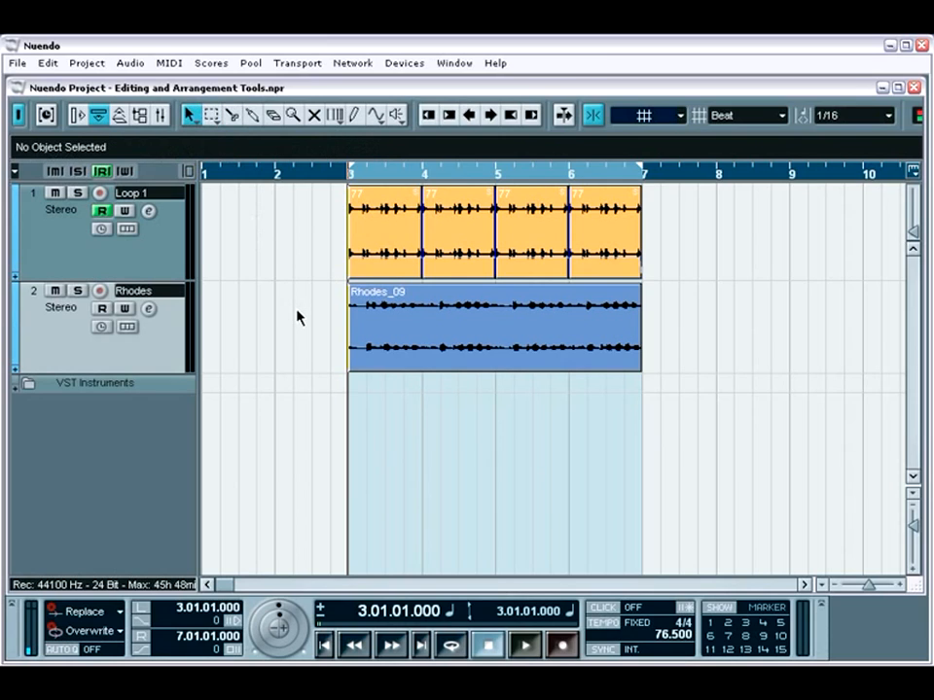
key(6)
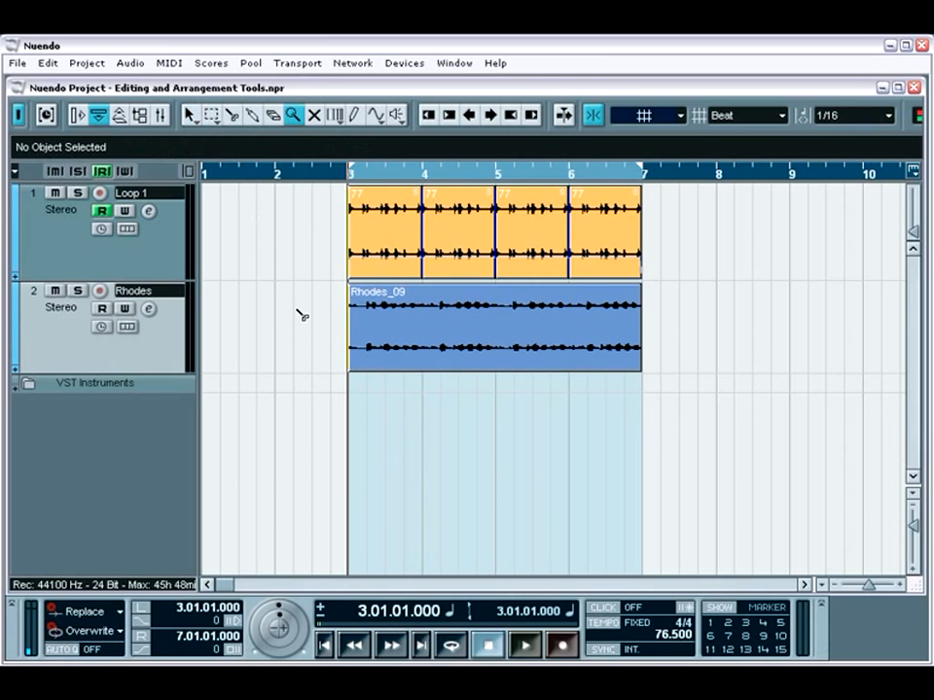
key(3)
key(5)
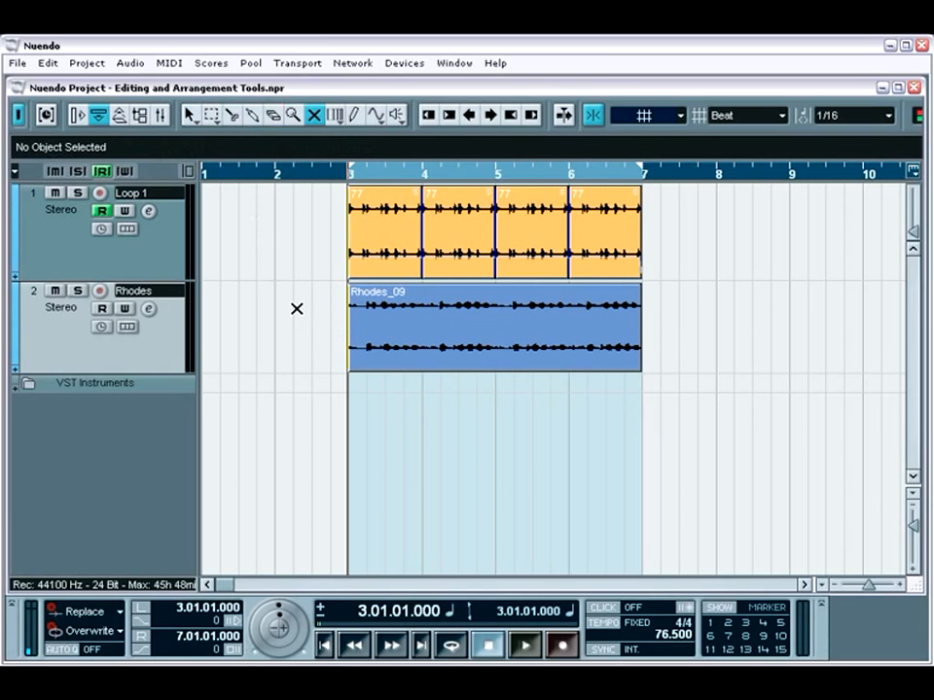
key(2)
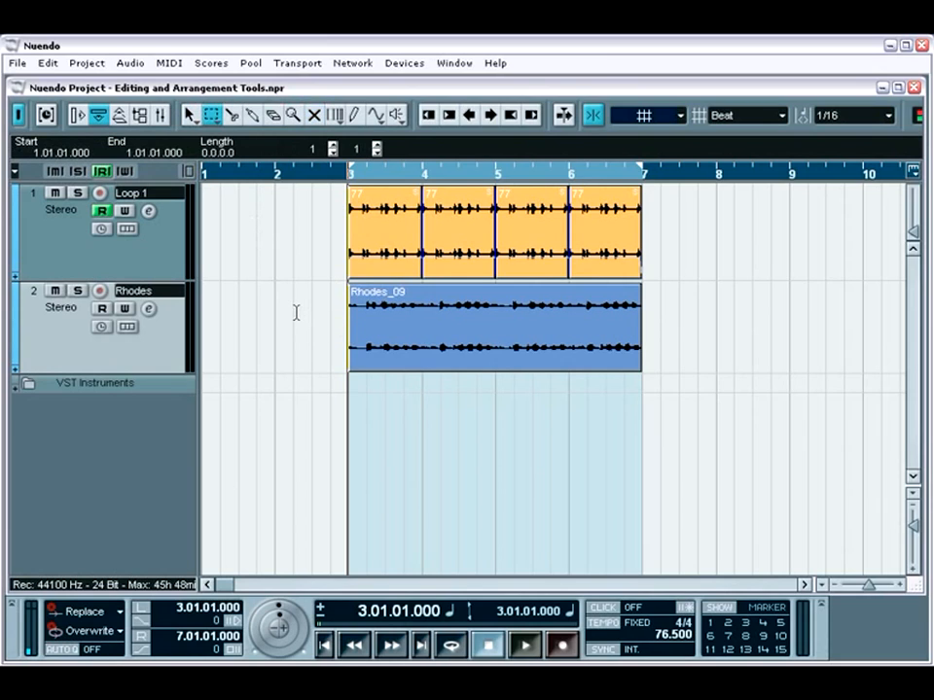
key(1)
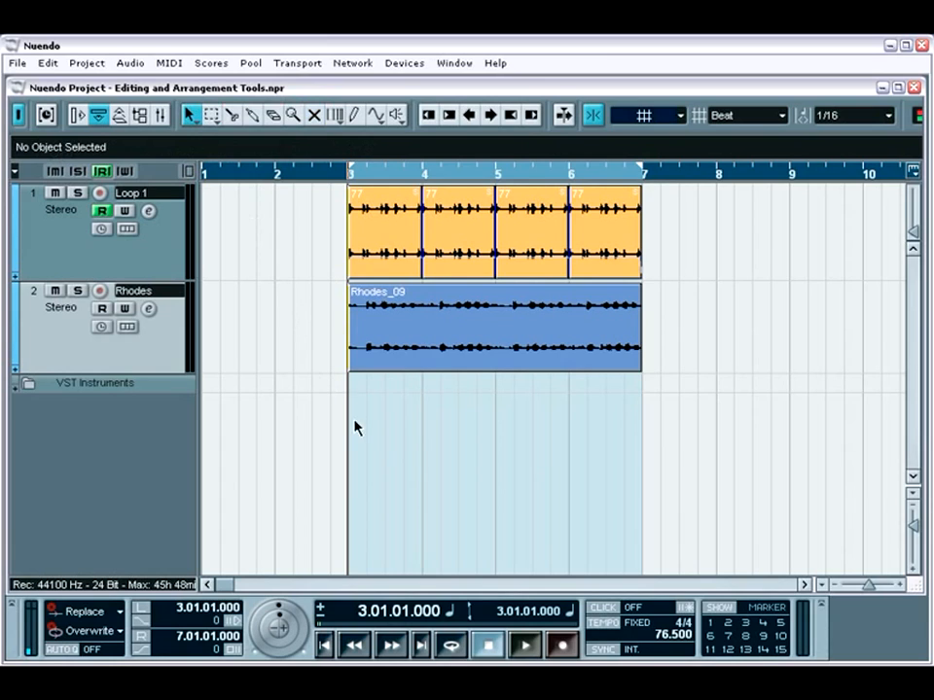
View the editing tools offered by the arrangement's context menu and by the compact floating toolbox, choosing none of them
right_click(445, 530)
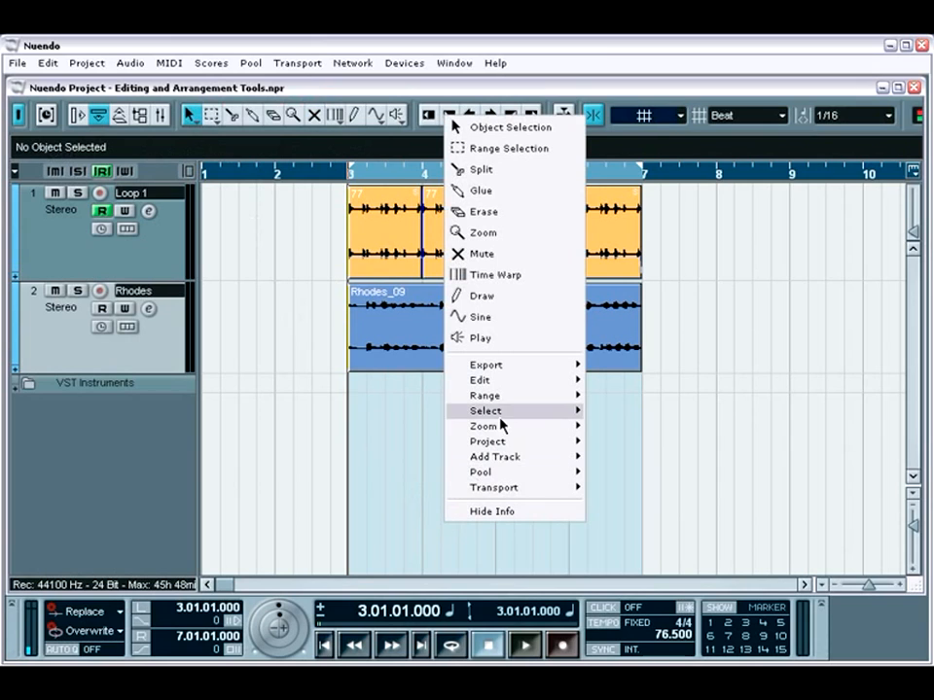
click(413, 434)
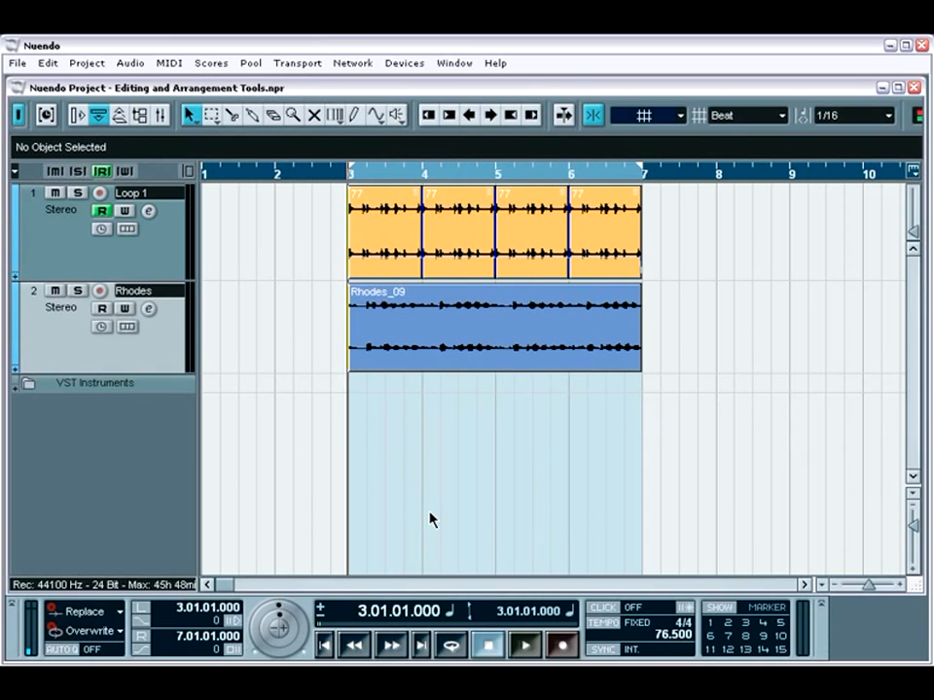
right_click(401, 457)
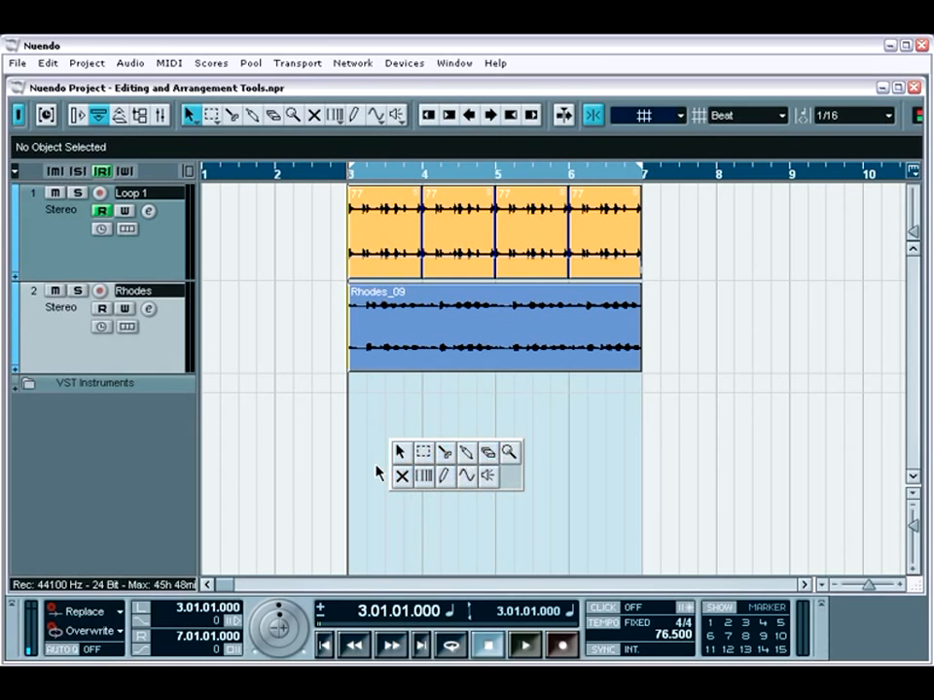
click(375, 470)
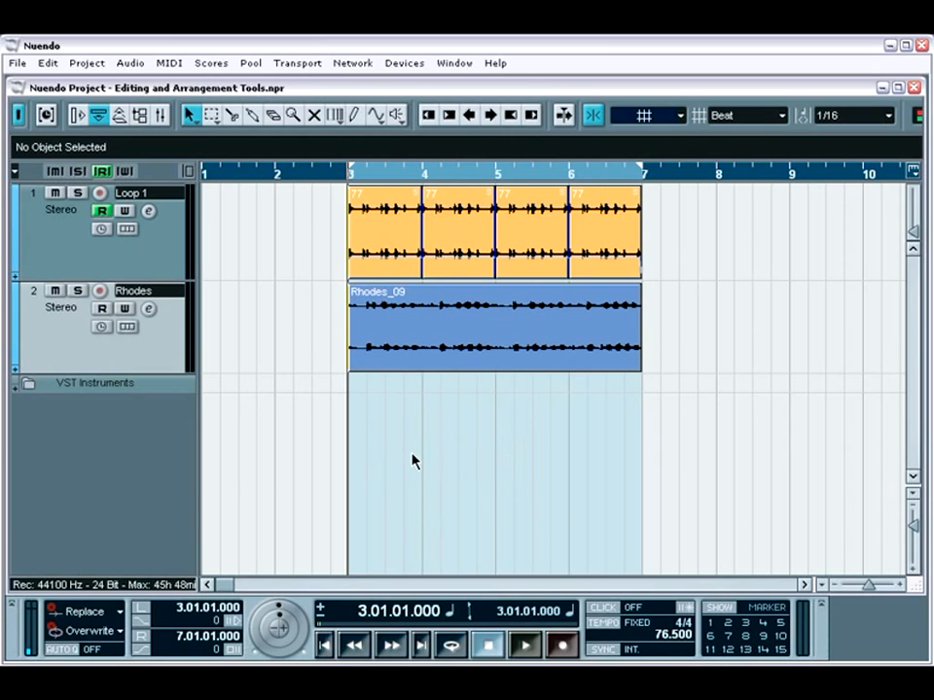
right_click(420, 505)
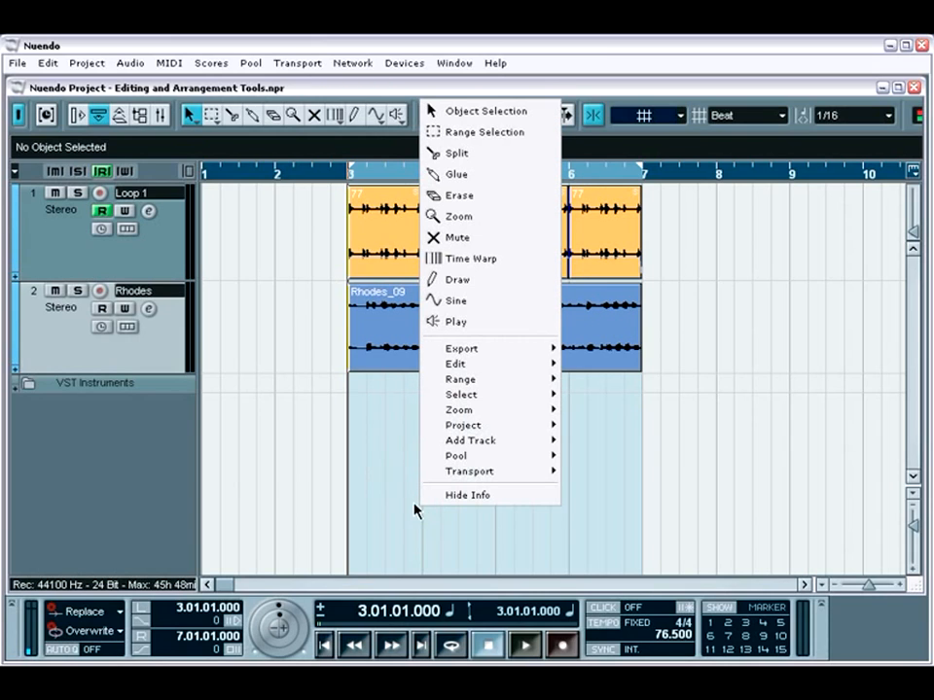
click(413, 506)
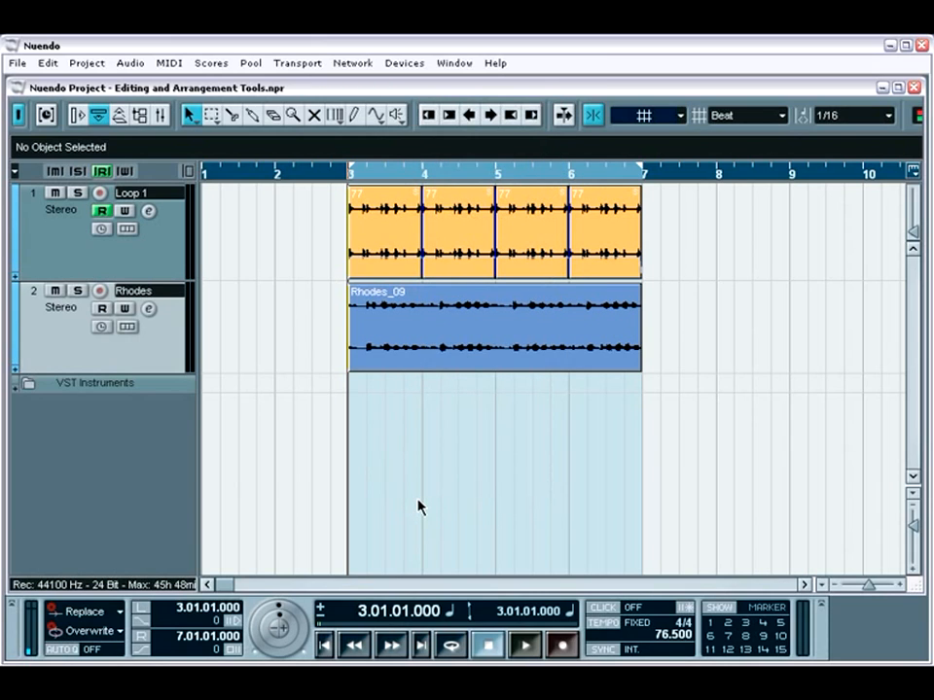
ctrl+right_click(418, 505)
click(418, 503)
Select individual events on the Loop 1 track one after another with Object Selection, ending on the third event
click(195, 115)
click(371, 251)
click(384, 253)
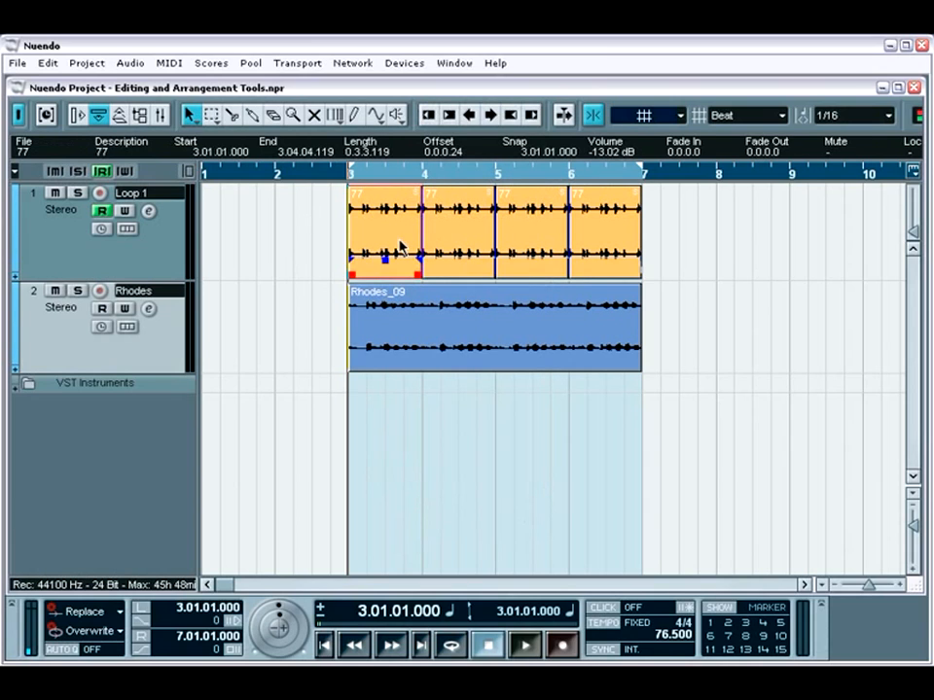
click(535, 250)
click(597, 248)
mouse_move(600, 248)
mouse_down()
mouse_move(714, 252)
mouse_move(602, 255)
mouse_move(609, 274)
mouse_move(585, 271)
mouse_move(639, 270)
mouse_move(605, 238)
mouse_move(603, 219)
mouse_move(606, 261)
mouse_up()
click(549, 241)
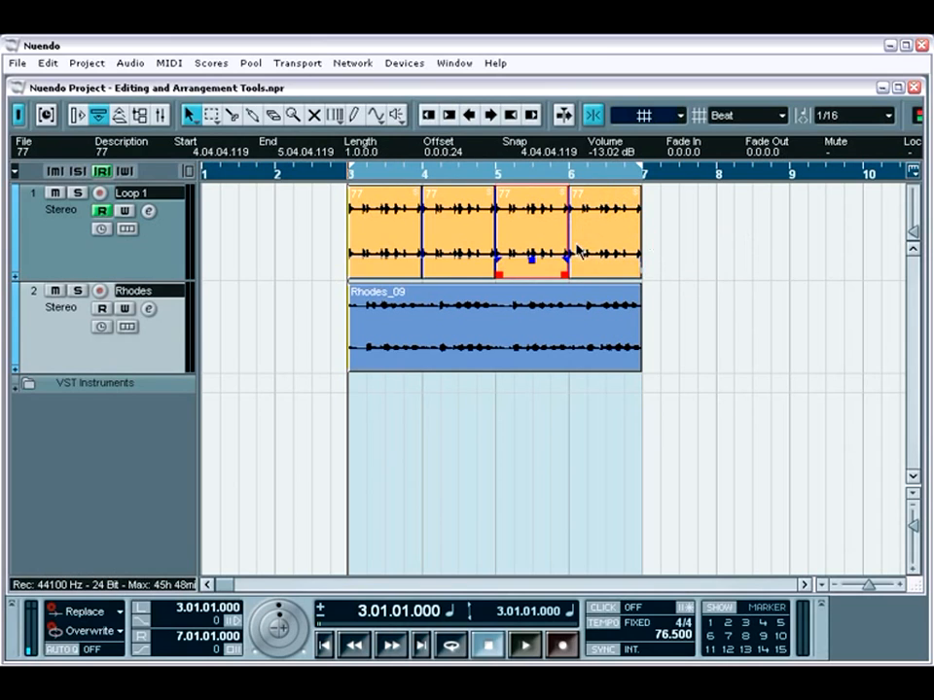
Select the last two Loop 1 events together with the Rhodes event and lower their volume, bringing the third loop event to -15.94 dB
drag(658, 235, 564, 311)
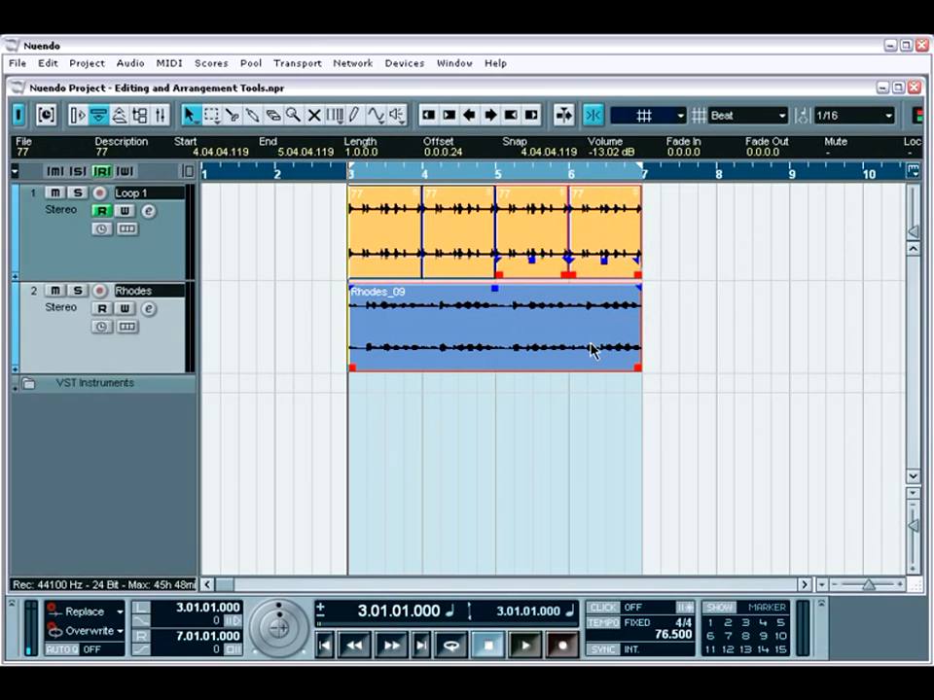
mouse_move(633, 370)
mouse_down()
mouse_move(590, 369)
mouse_move(635, 366)
mouse_up()
mouse_move(604, 259)
mouse_down()
mouse_move(603, 247)
mouse_move(603, 273)
mouse_up()
drag(617, 385, 583, 348)
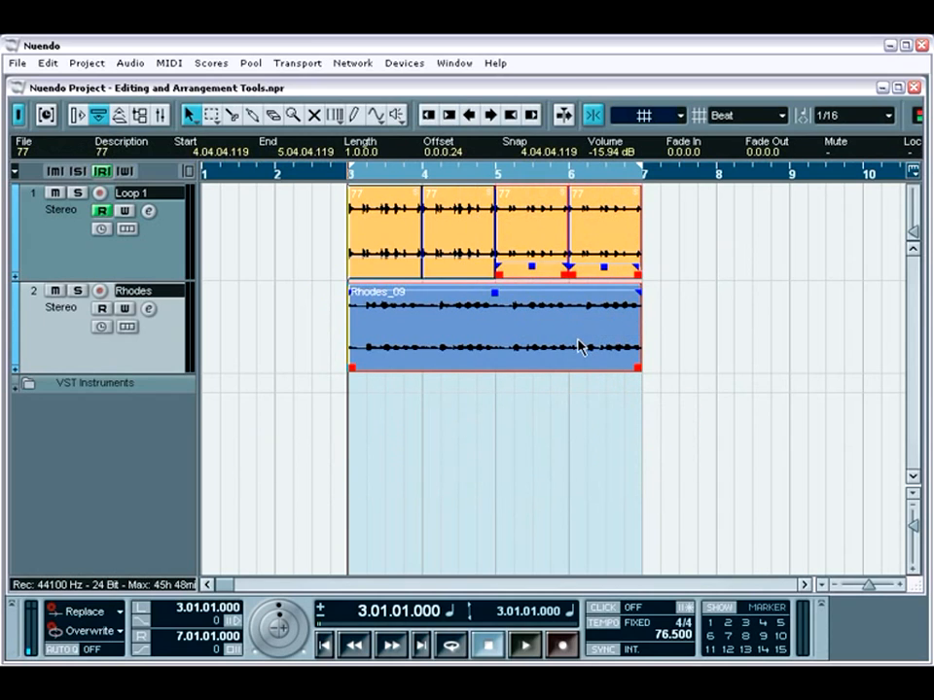
Try moving a three-beat range of the Rhodes event with the Range Selection tool, and undo the edits
click(213, 115)
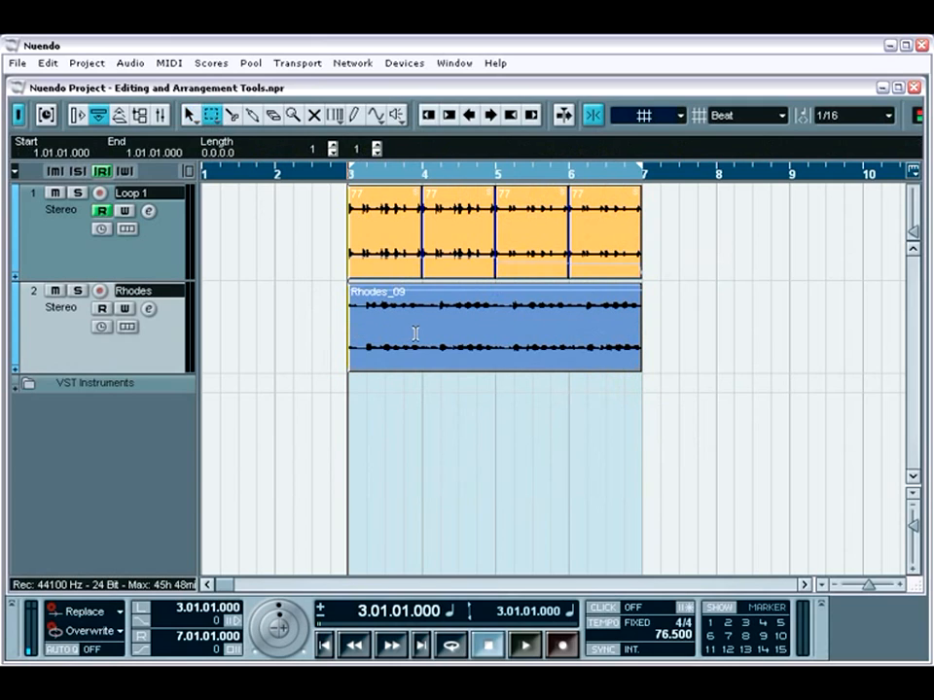
drag(418, 330, 451, 331)
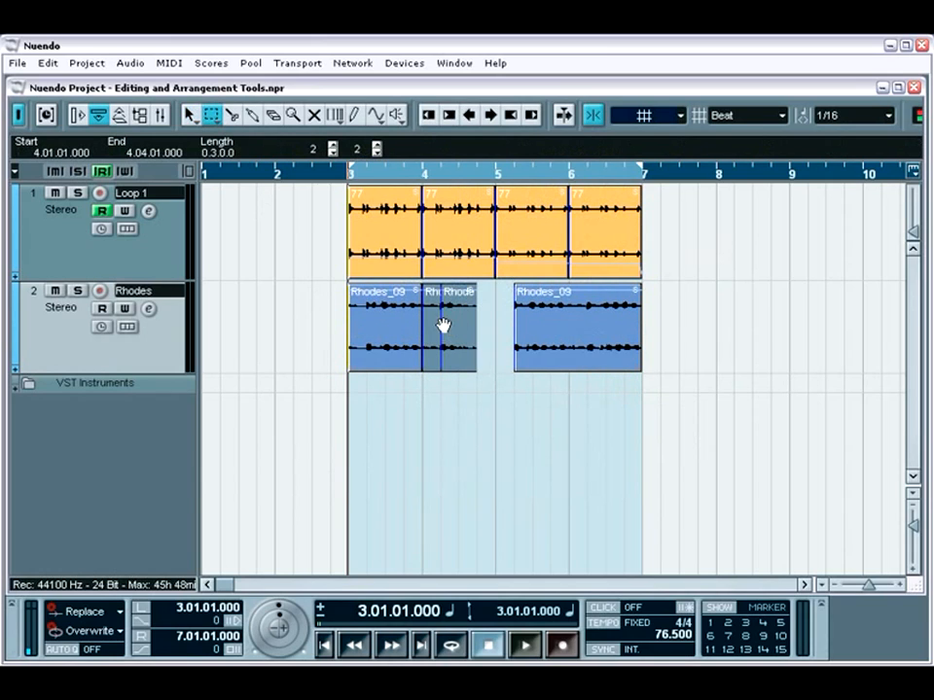
key(ctrl+z)
key(ctrl+z)
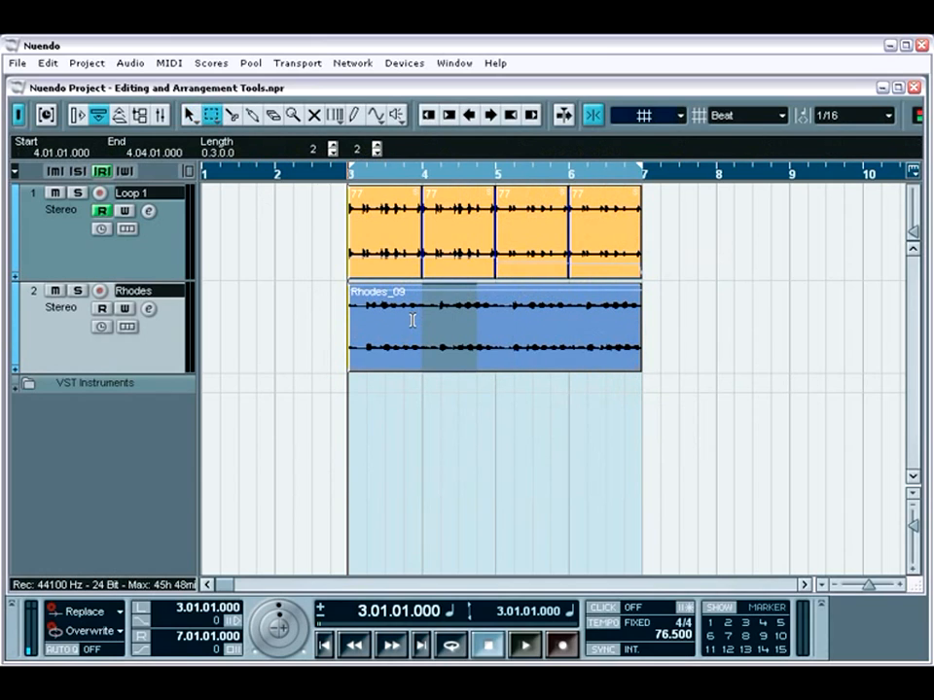
Delete the range from 5.02.01.000 to 6.04.01.000 across both tracks, and undo the deletion
drag(509, 232, 620, 332)
key(Delete)
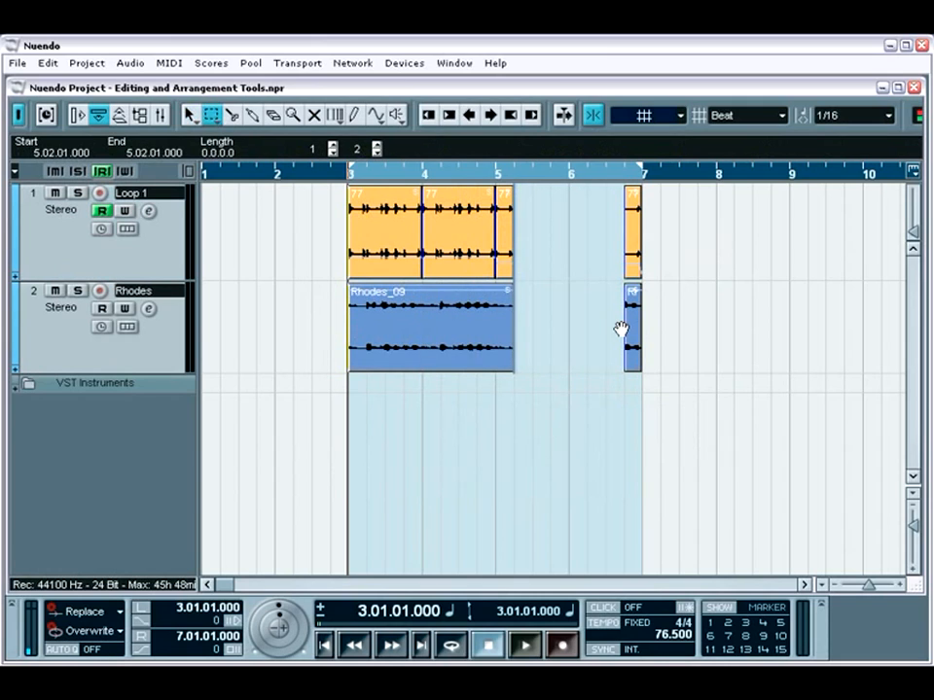
key(ctrl+z)
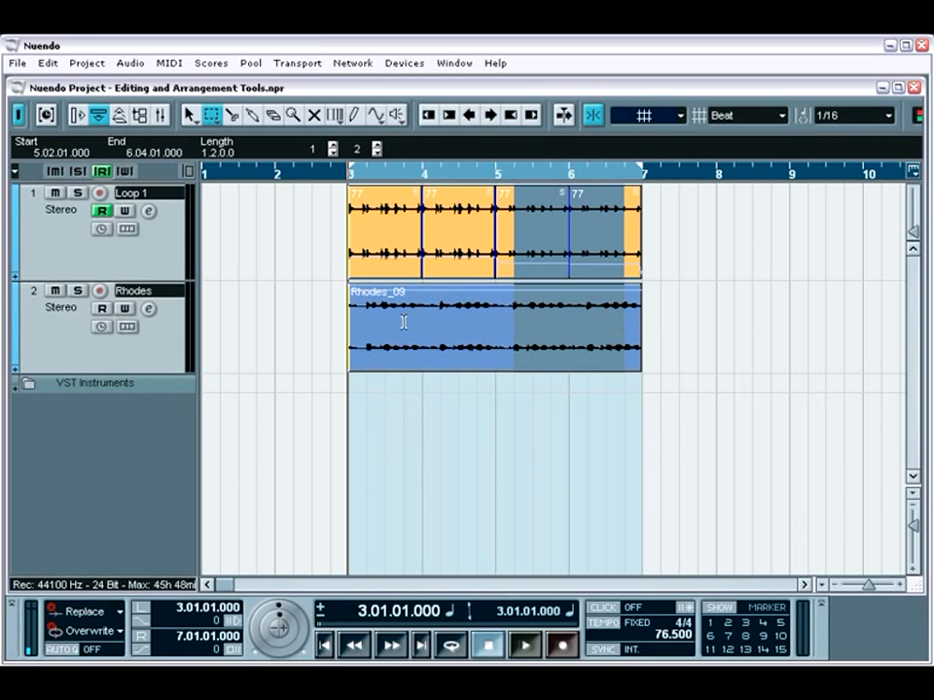
mouse_move(294, 329)
mouse_down()
mouse_move(326, 331)
mouse_move(247, 332)
mouse_move(350, 330)
mouse_move(295, 330)
mouse_up()
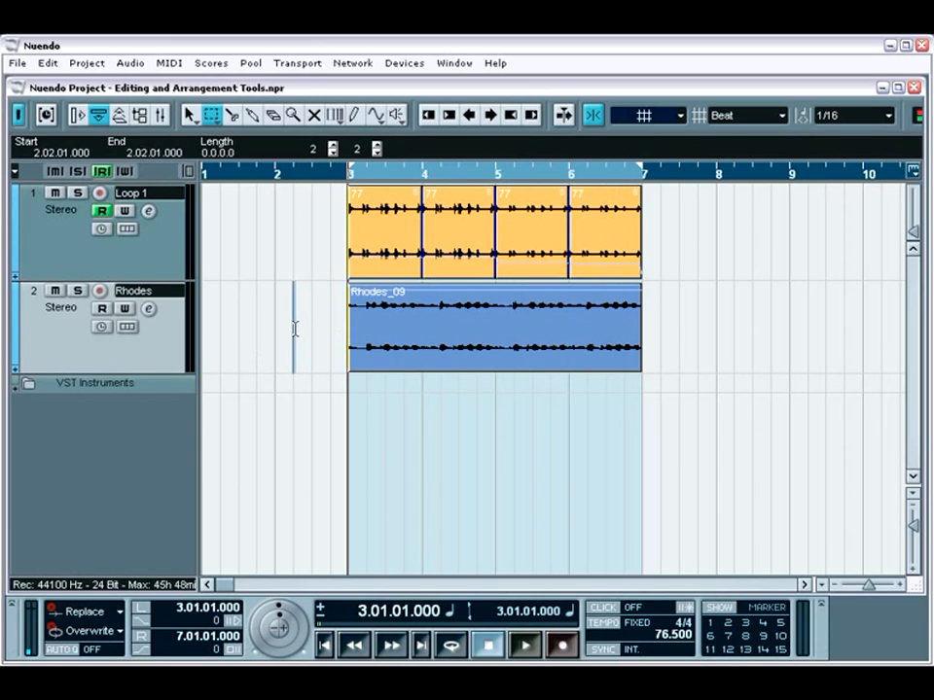
right_click(317, 176)
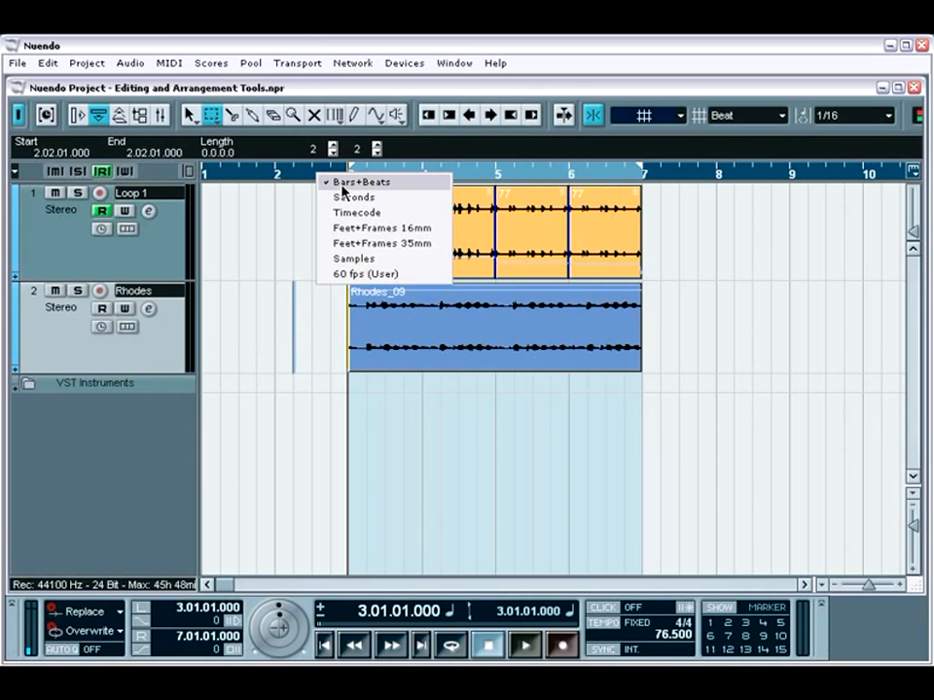
key(Escape)
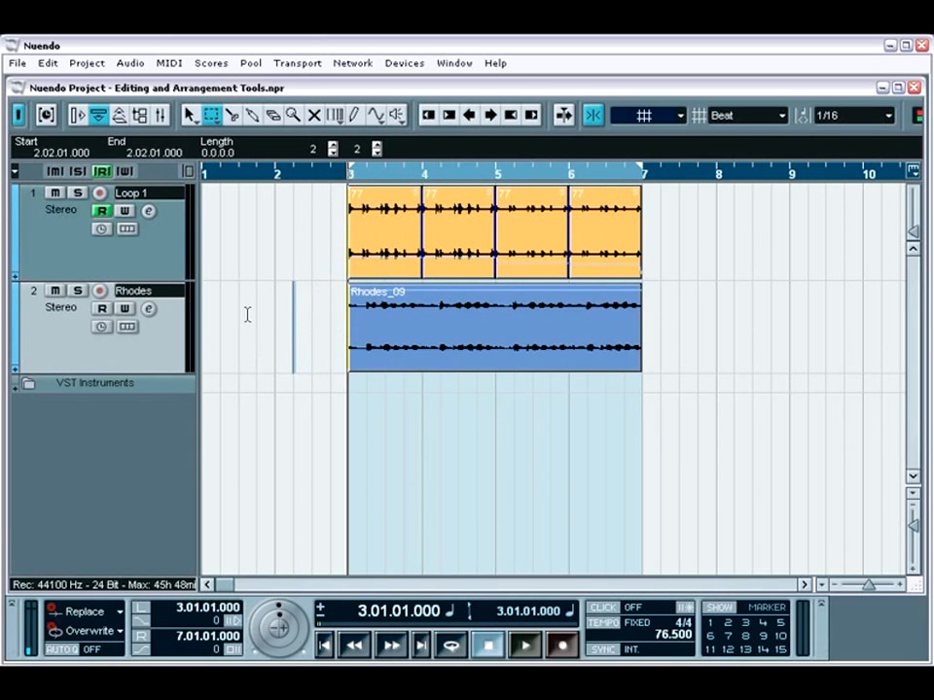
Set the ruler format to Timecode and select the empty Rhodes track range from 00:00:01:04:00 to 00:00:05:00:00
drag(239, 319, 330, 319)
right_click(328, 173)
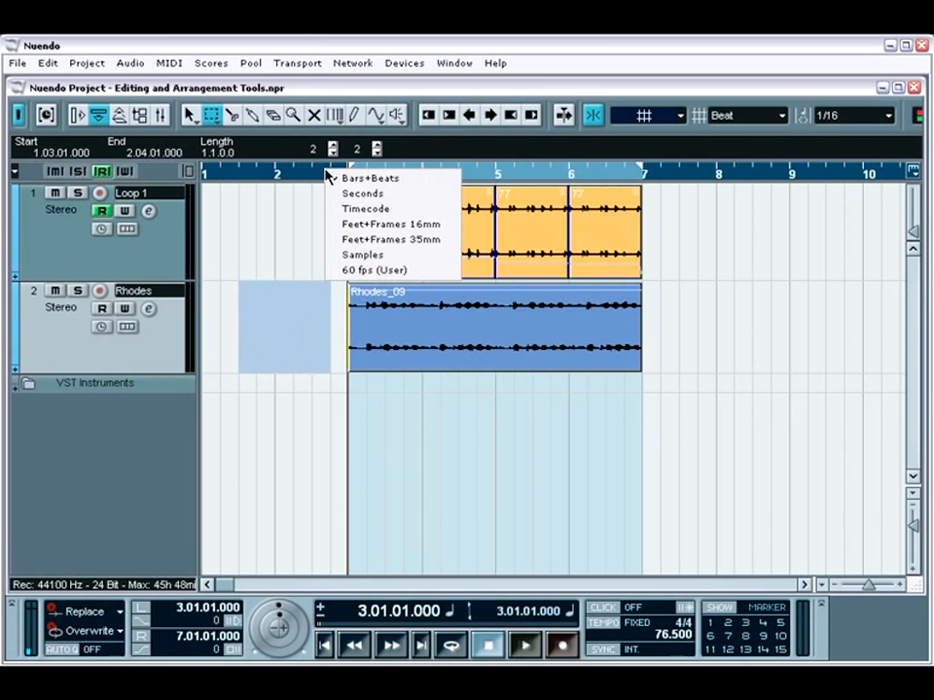
click(347, 208)
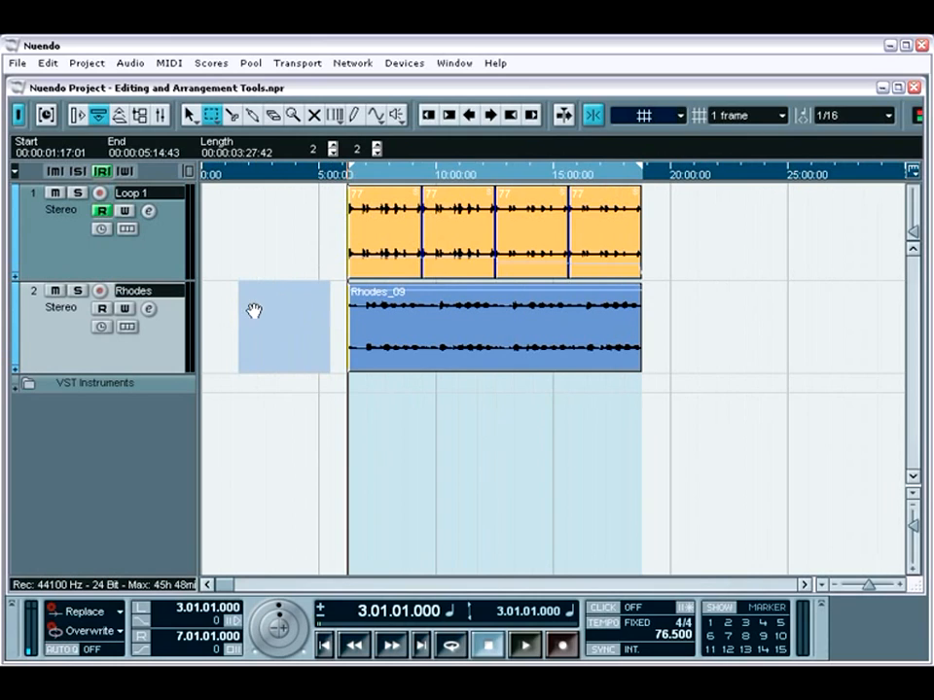
drag(227, 323, 318, 321)
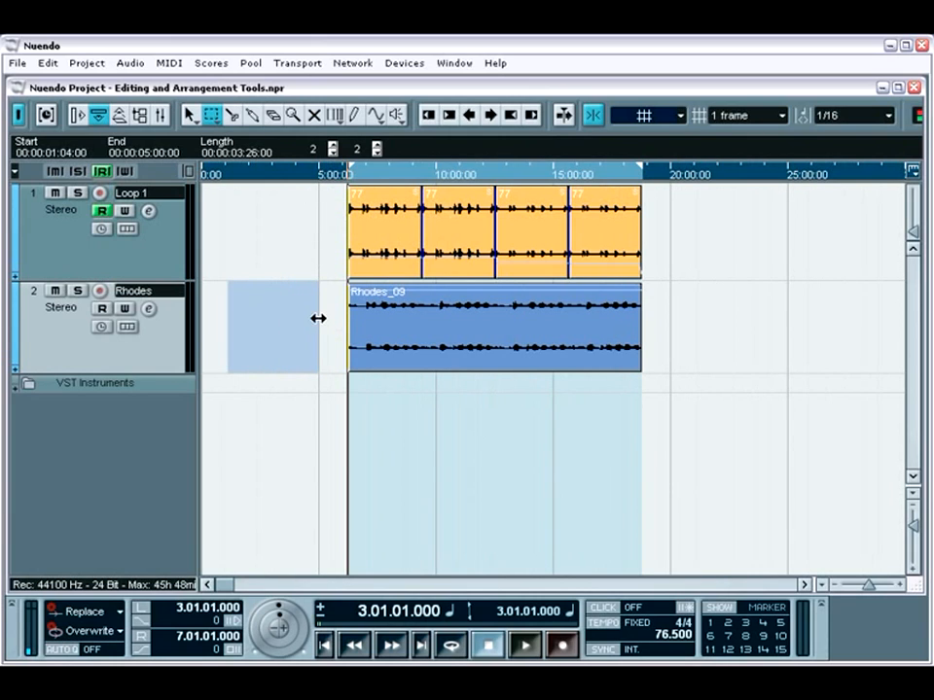
click(311, 218)
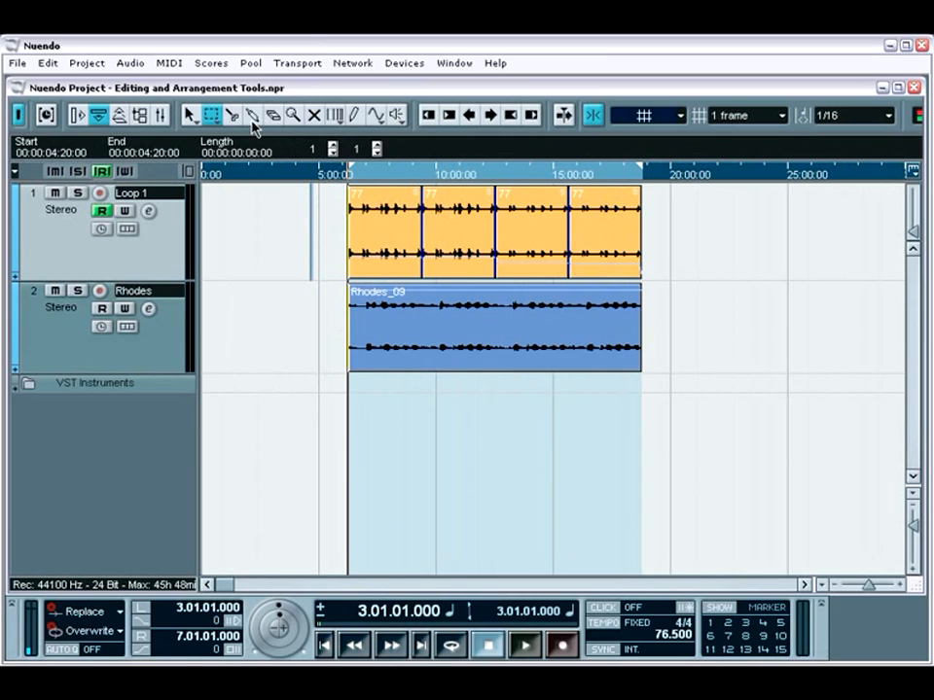
Split the Rhodes event at three points with the Split tool, including 7:11:01 and 11:05:00
click(231, 114)
click(375, 307)
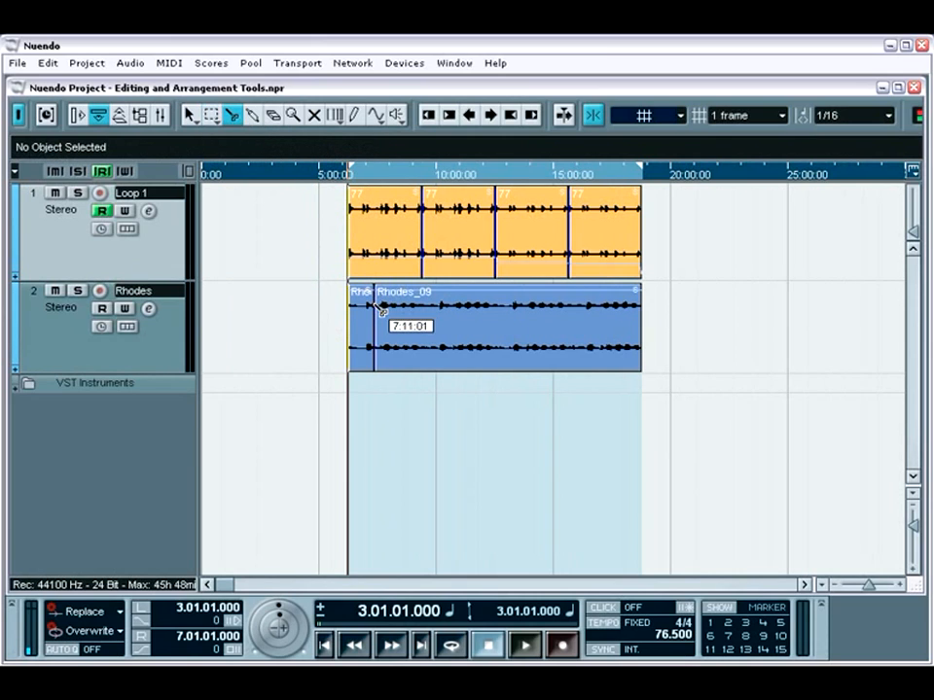
click(391, 311)
click(463, 317)
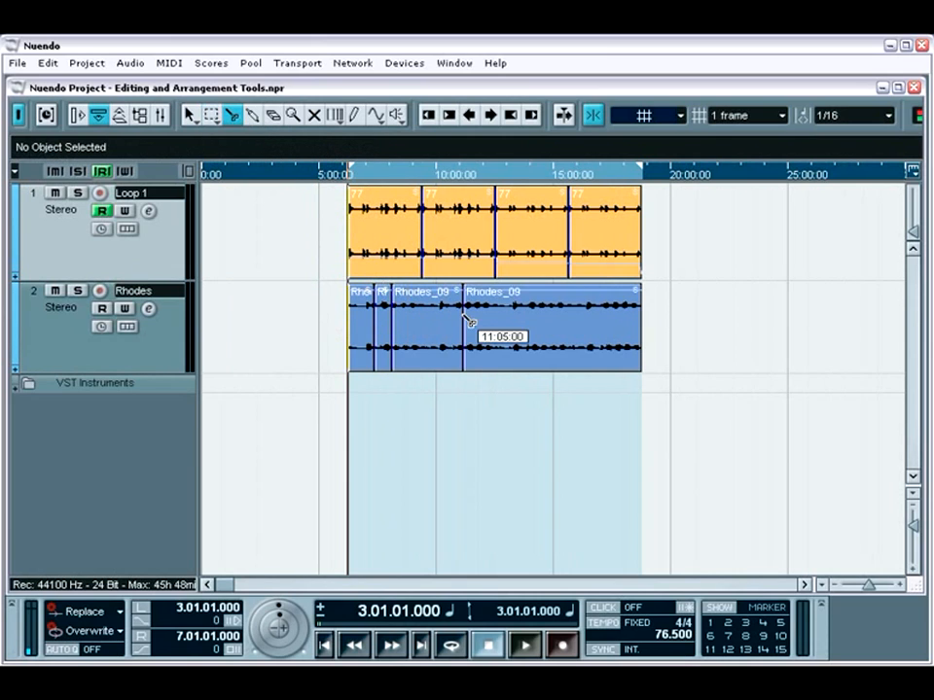
Split the Rhodes event at two more points, and join all its pieces back into one event with the Glue tool
click(528, 323)
click(558, 324)
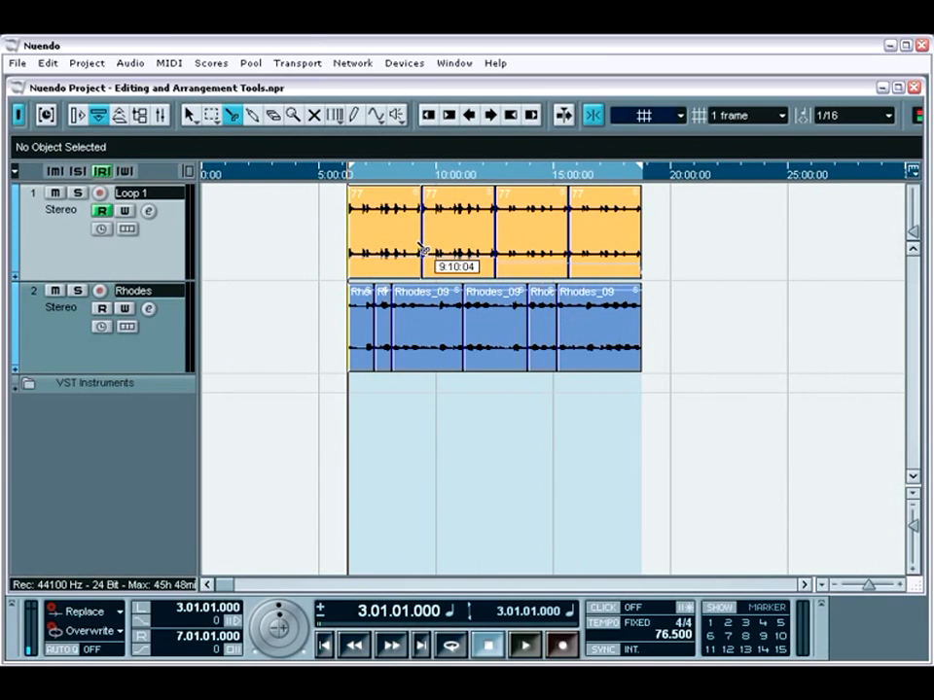
click(254, 116)
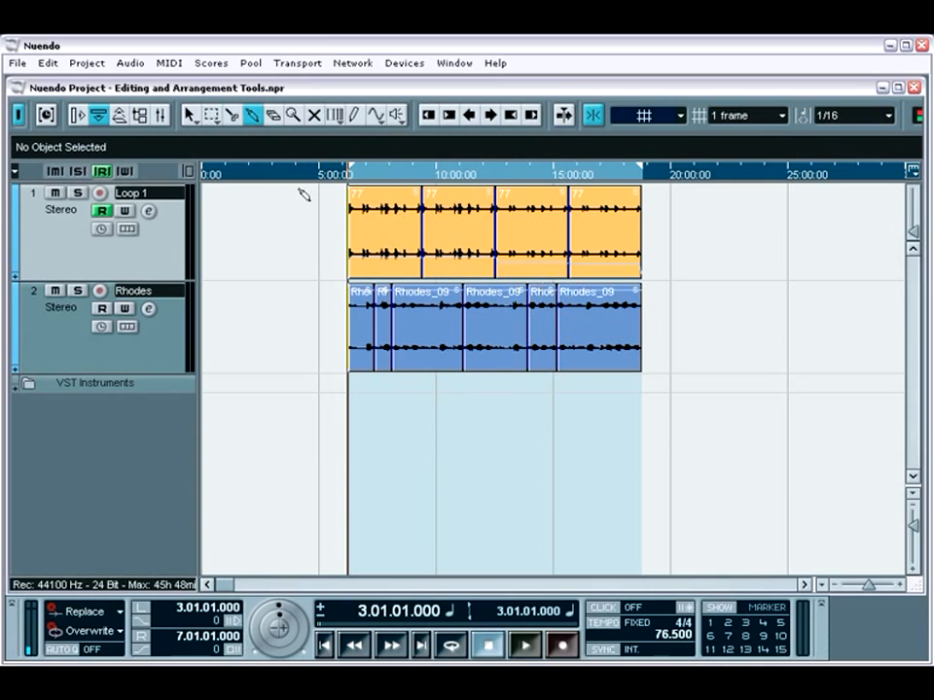
click(364, 308)
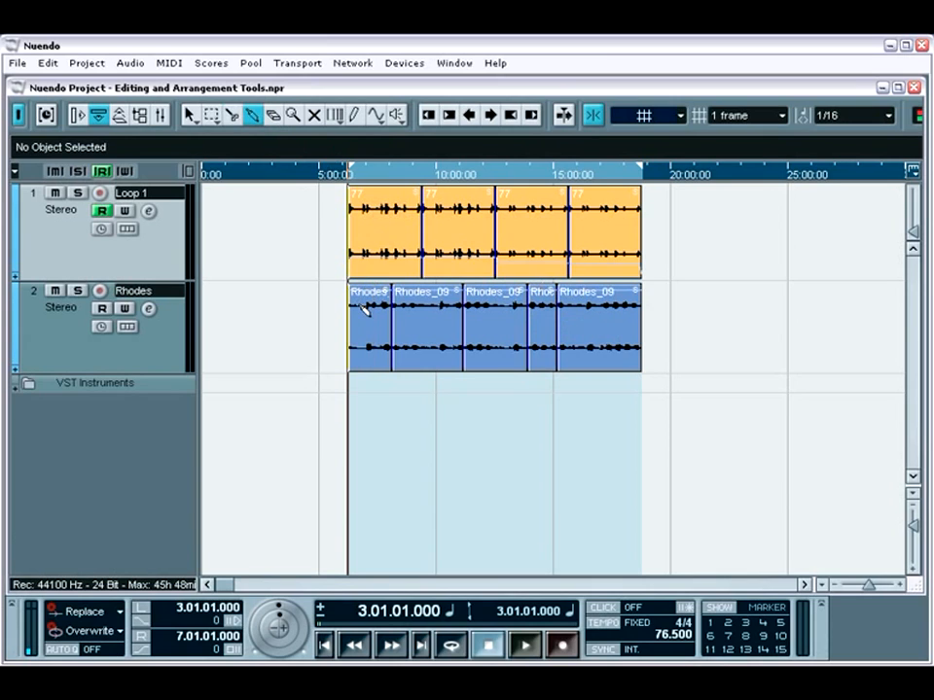
click(365, 309)
click(368, 310)
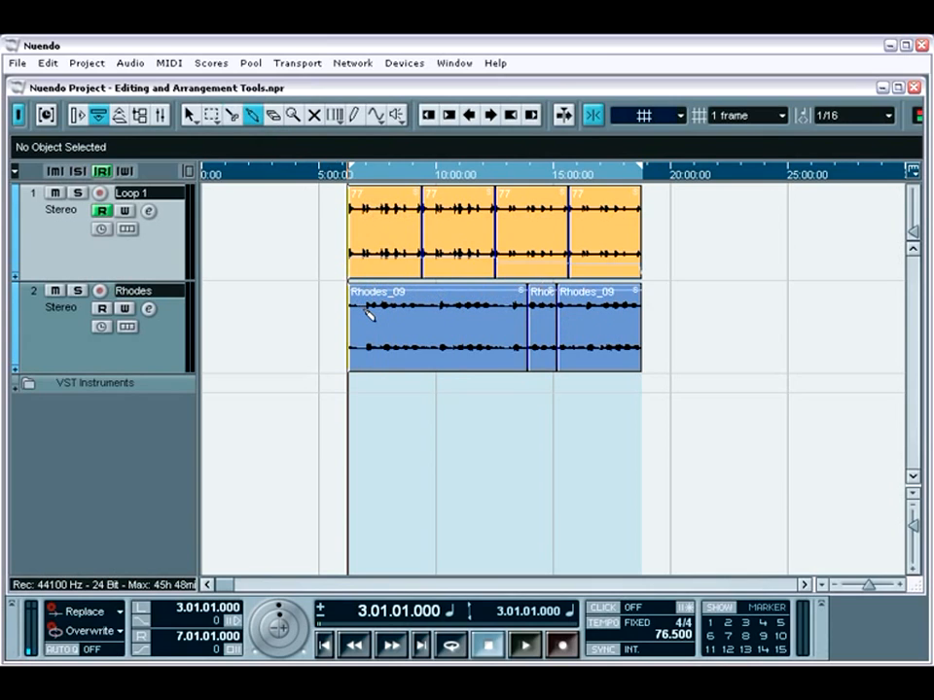
click(368, 310)
click(368, 310)
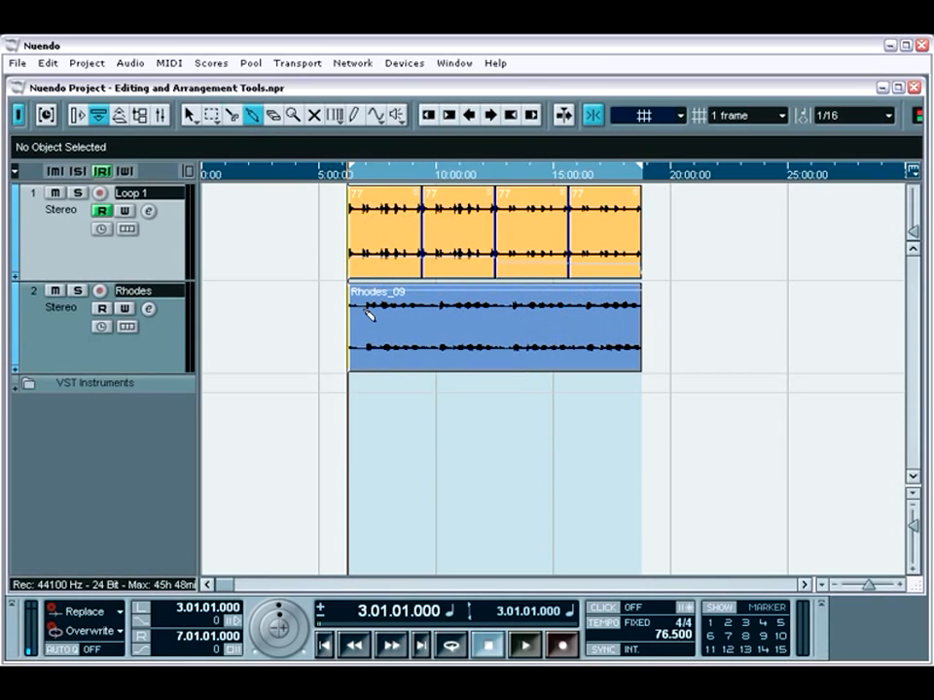
Erase the first Loop 1 event and the Rhodes event with the Erase tool, and undo both deletions
click(273, 116)
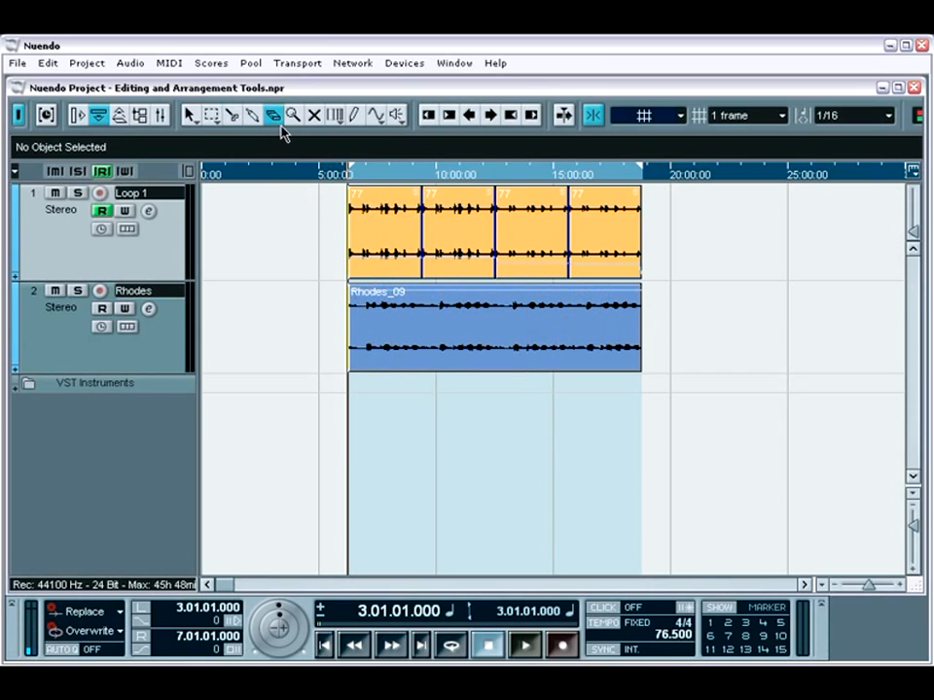
click(393, 229)
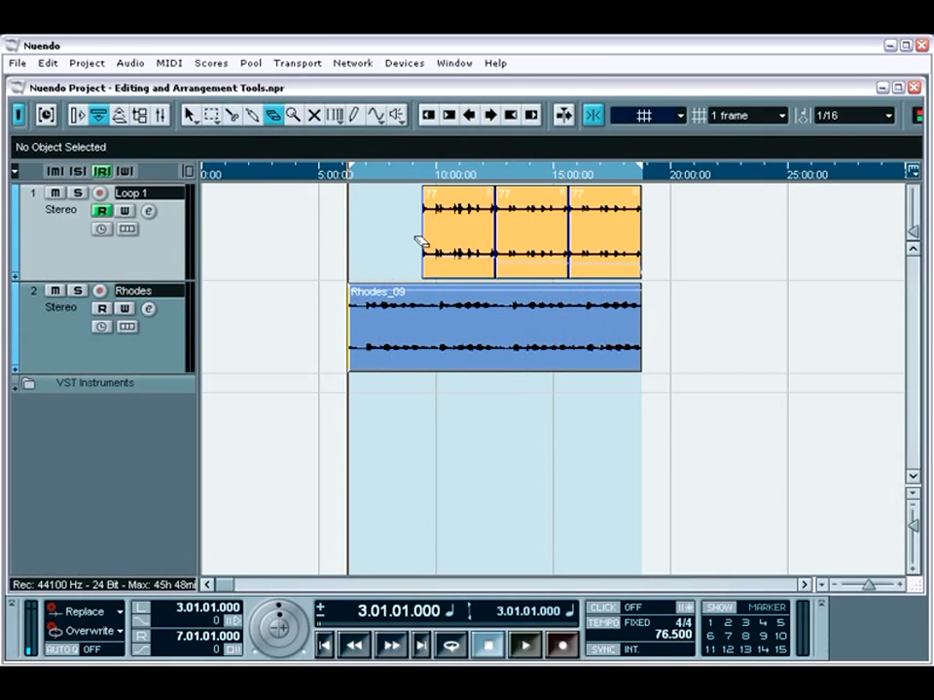
click(508, 314)
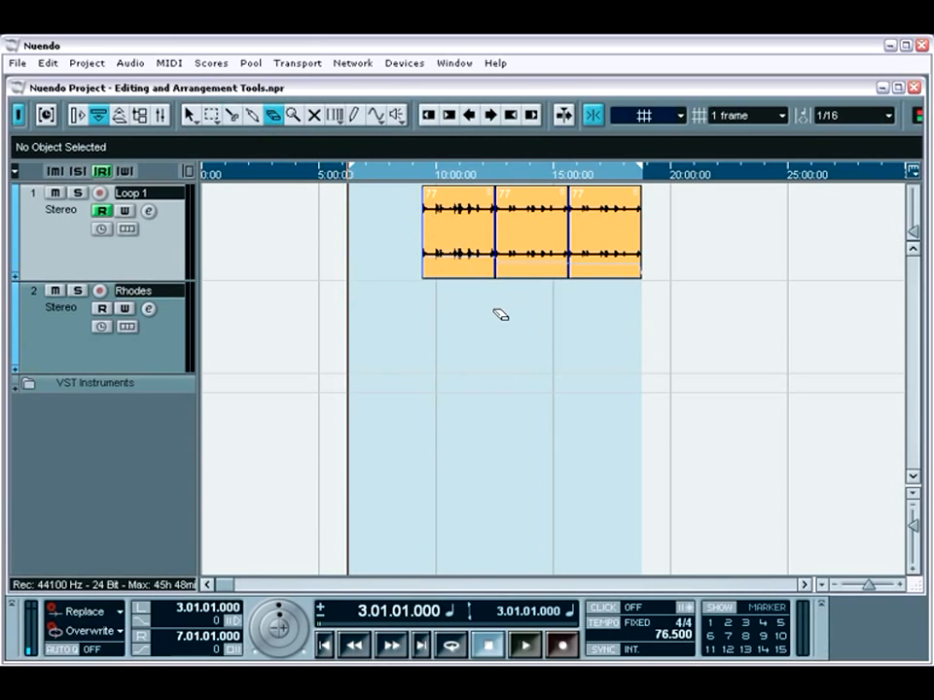
key(ctrl+z)
key(ctrl+z)
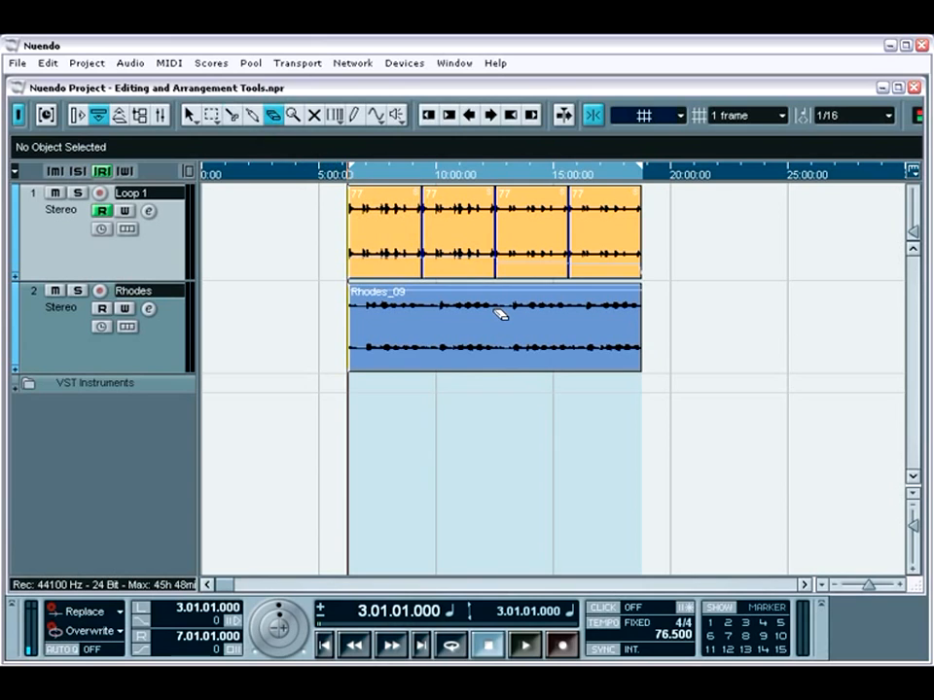
Split the Rhodes event at about 9:00:00 on the timeline and erase the portion after the split
click(232, 115)
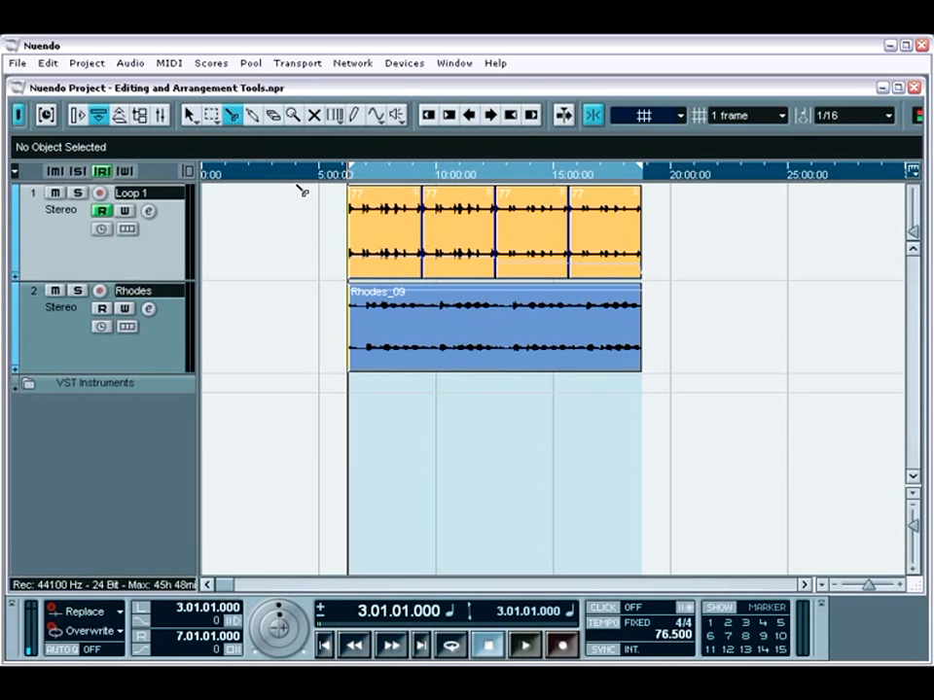
click(410, 311)
click(273, 115)
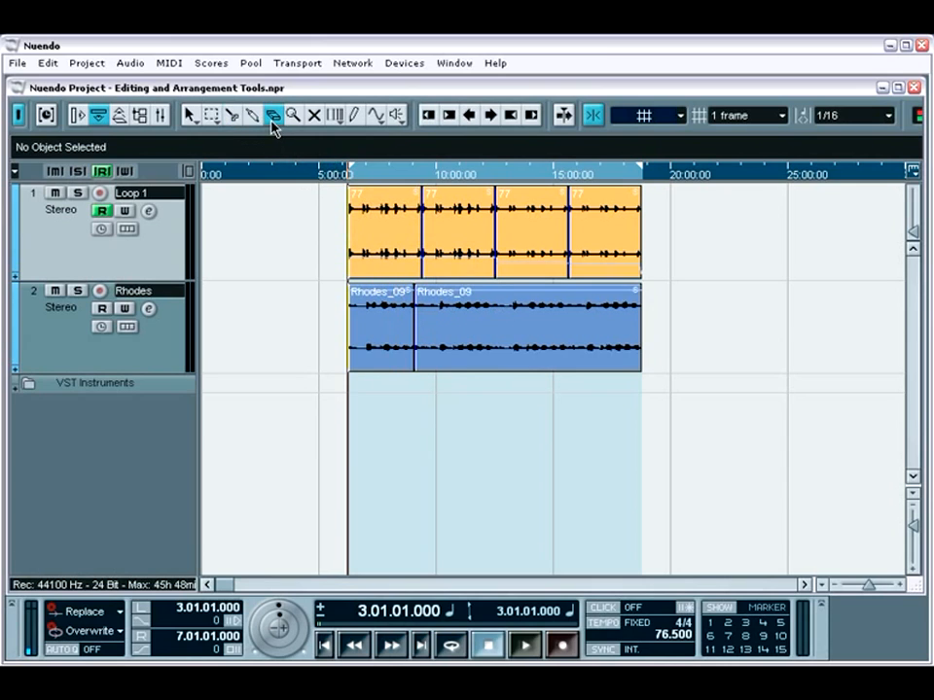
click(449, 297)
Extend the end of the remaining Rhodes event to 00:00:18:24:00 with the Object Selection tool
key(1)
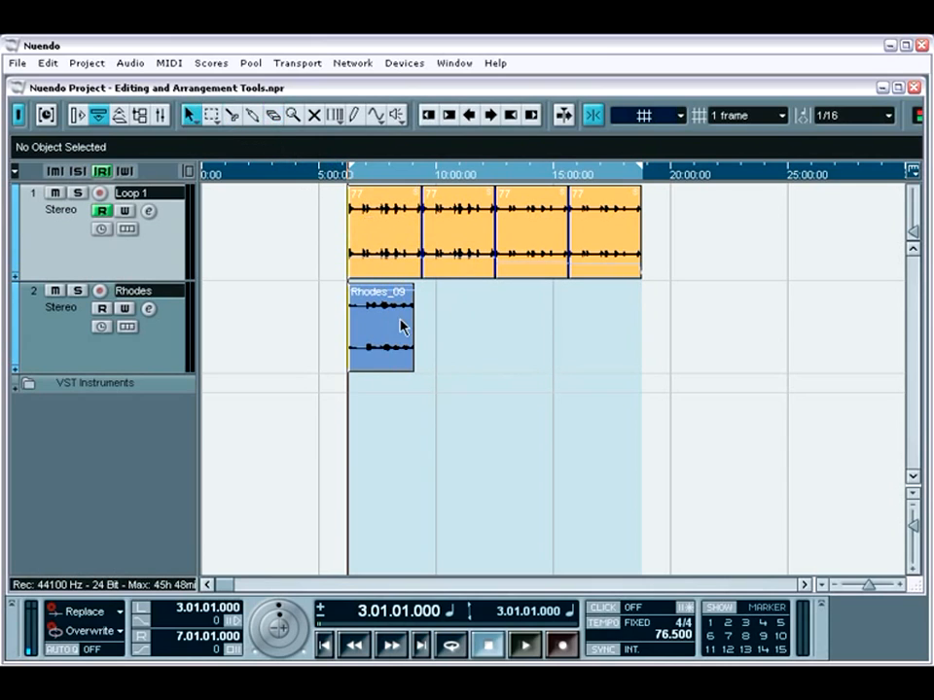
click(403, 327)
drag(412, 370, 637, 382)
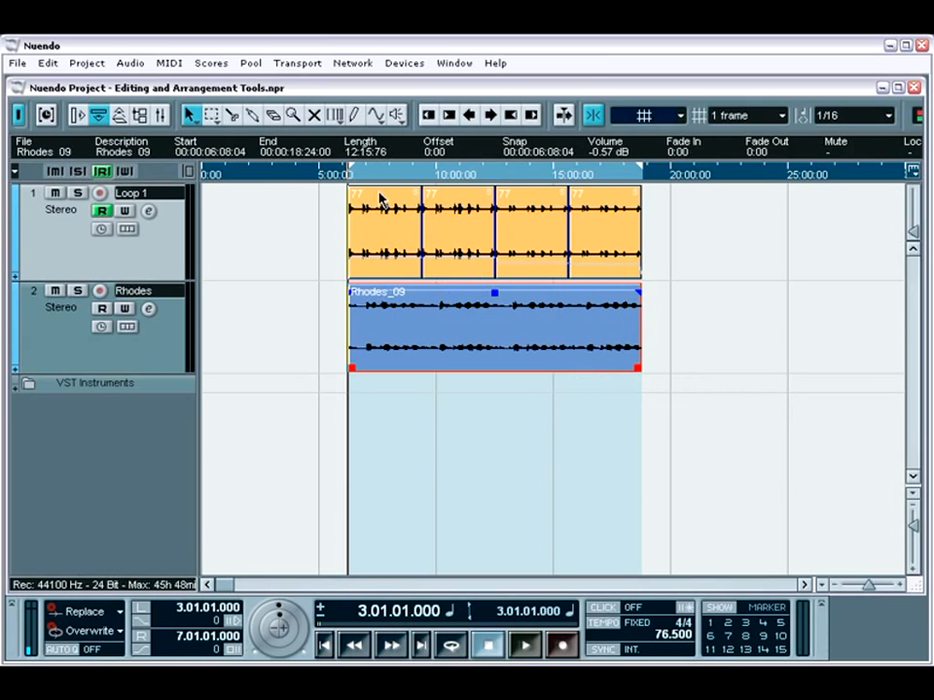
Zoom in on the Loop 1 and Rhodes waveforms between about 7:20:00 and 9:10:00, and zoom back out with the Zoom tool
click(293, 116)
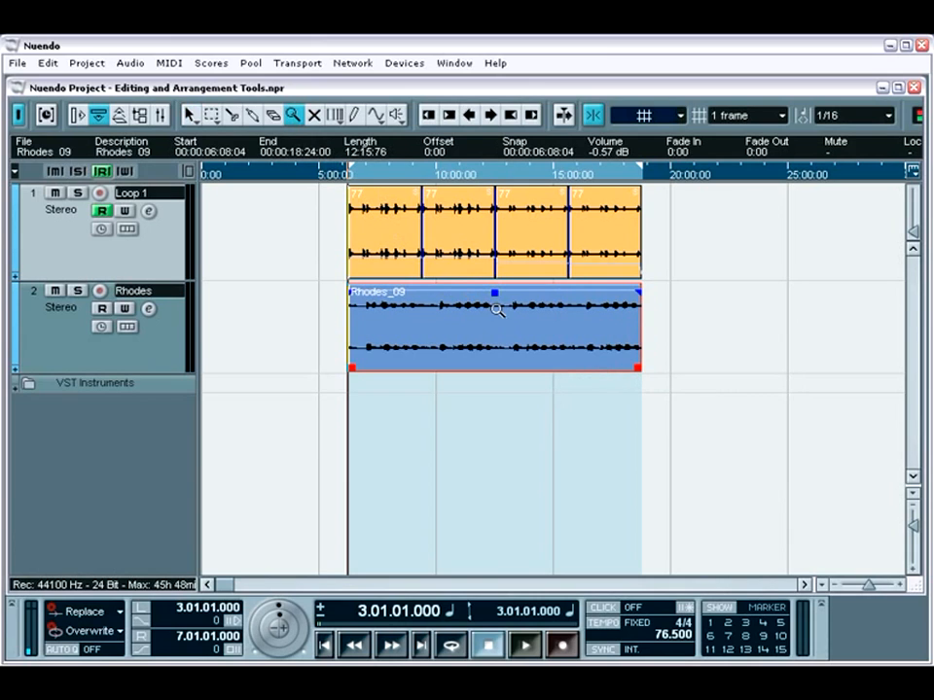
click(463, 252)
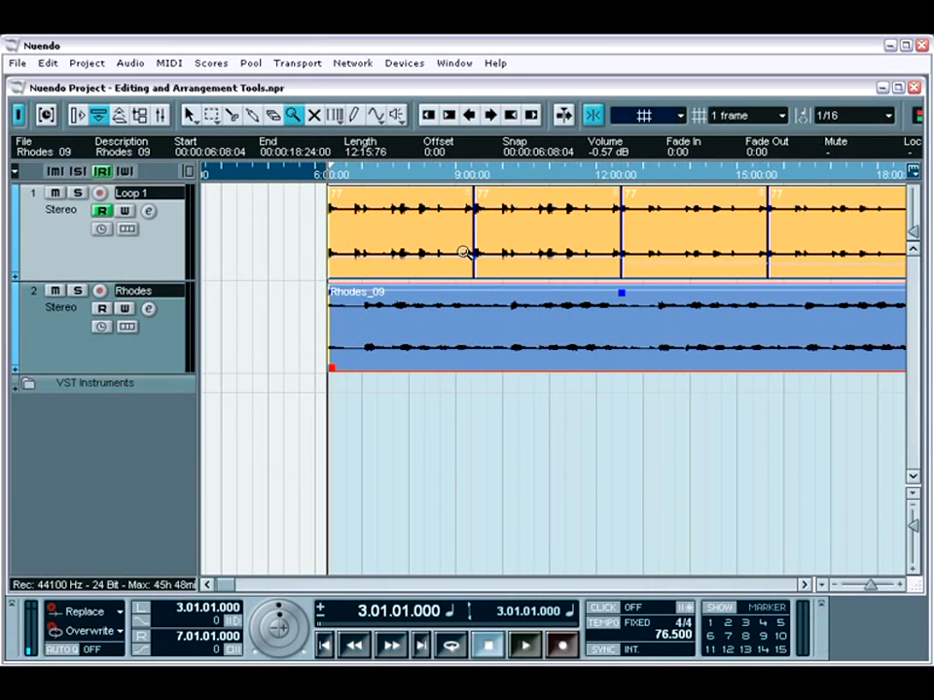
click(463, 252)
drag(410, 229, 608, 403)
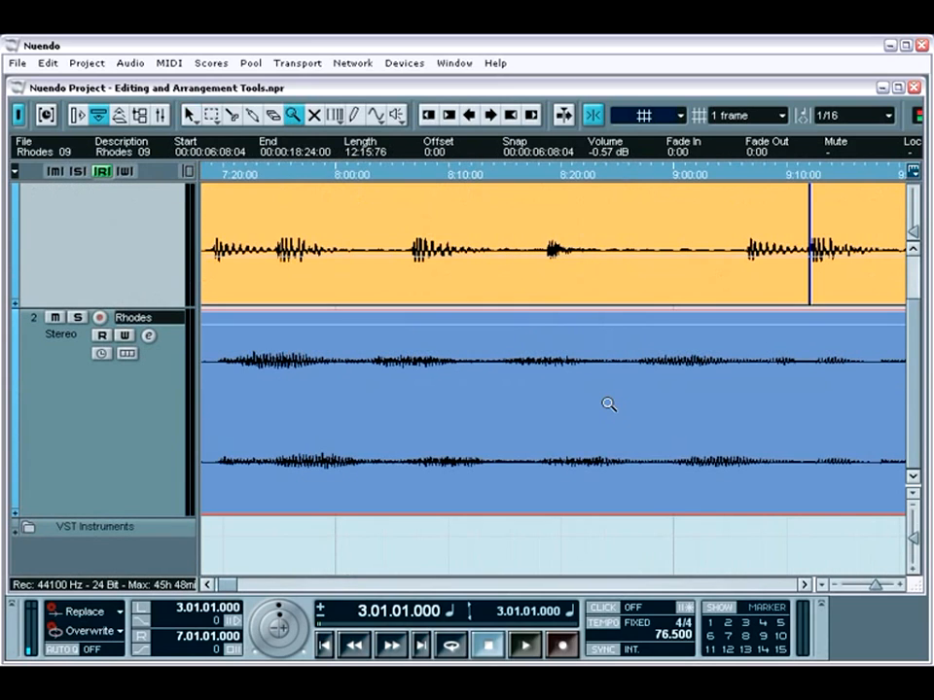
double_click(607, 404)
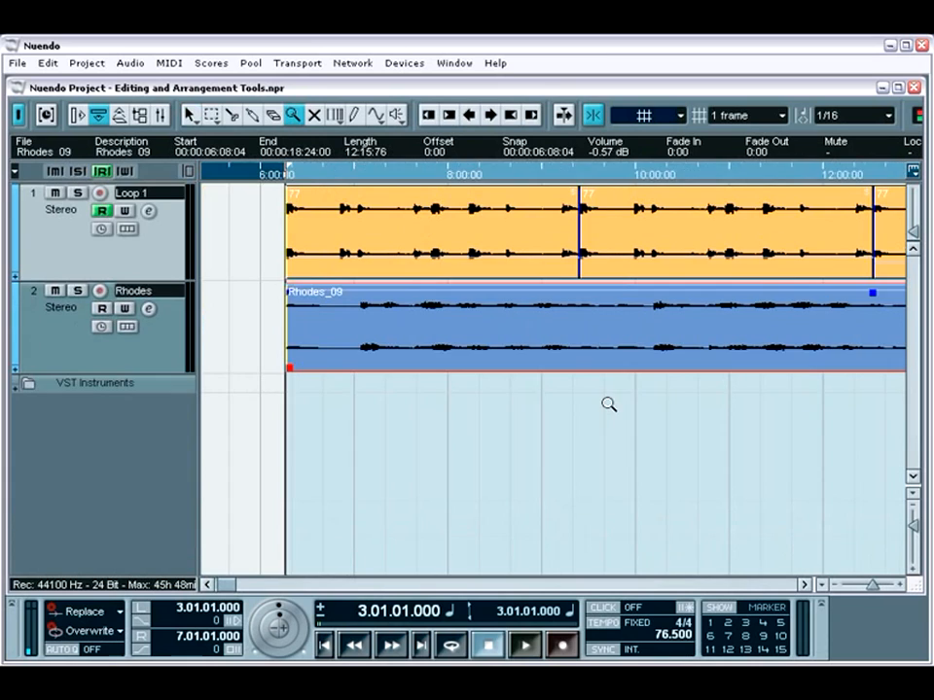
double_click(608, 404)
double_click(608, 403)
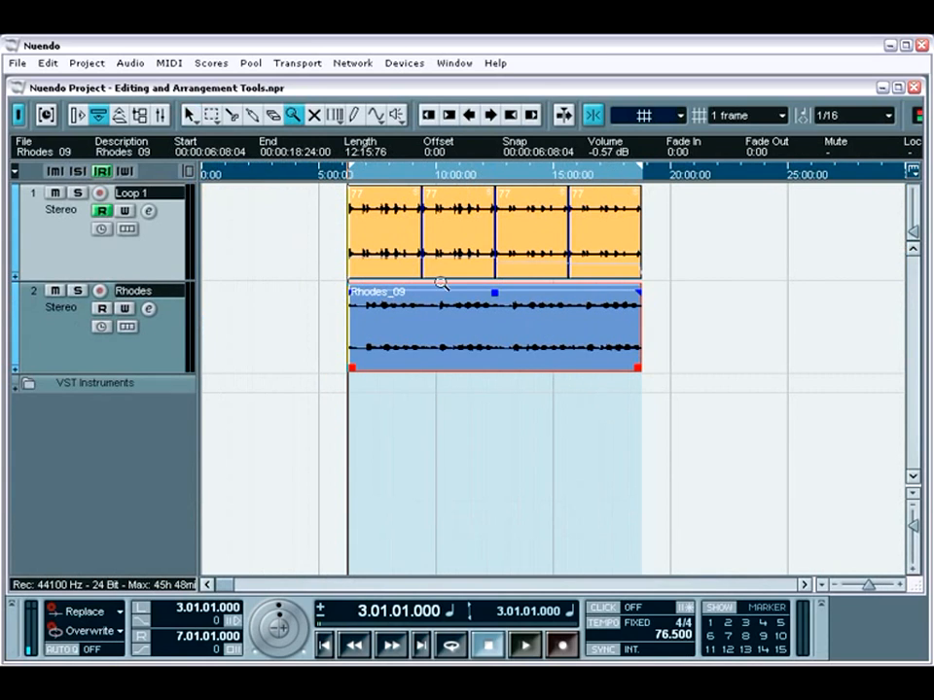
Mute the Rhodes event and the first, third and fourth Loop 1 events with the Mute tool
click(314, 116)
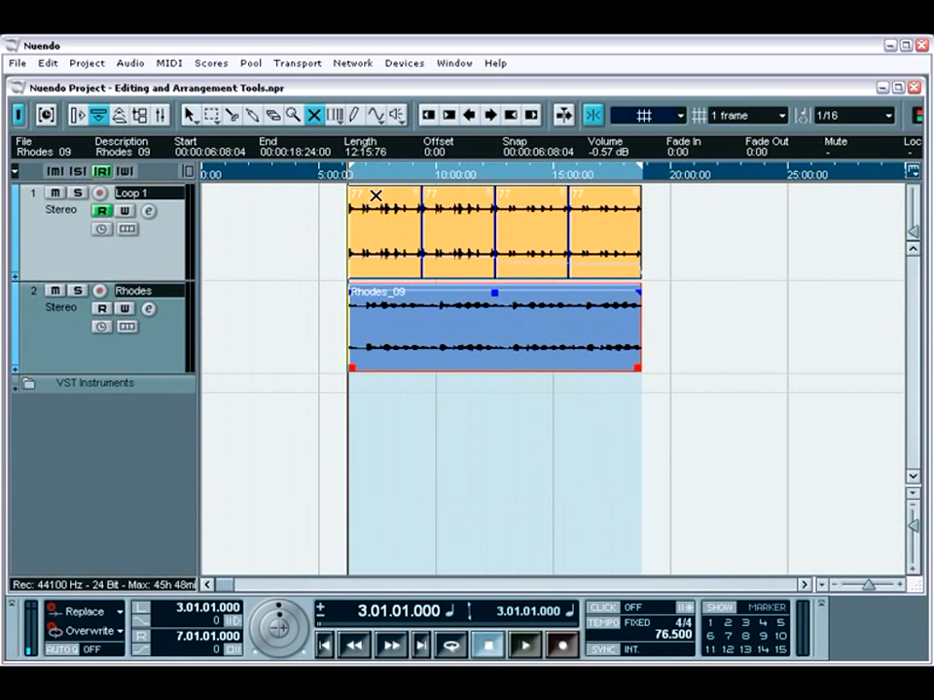
click(469, 316)
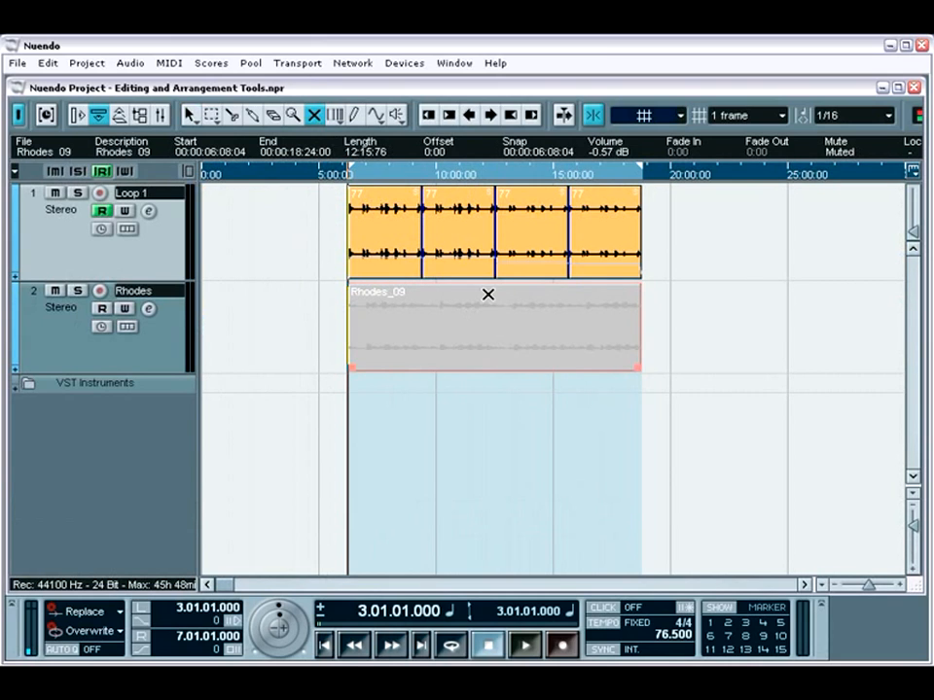
click(518, 249)
click(592, 247)
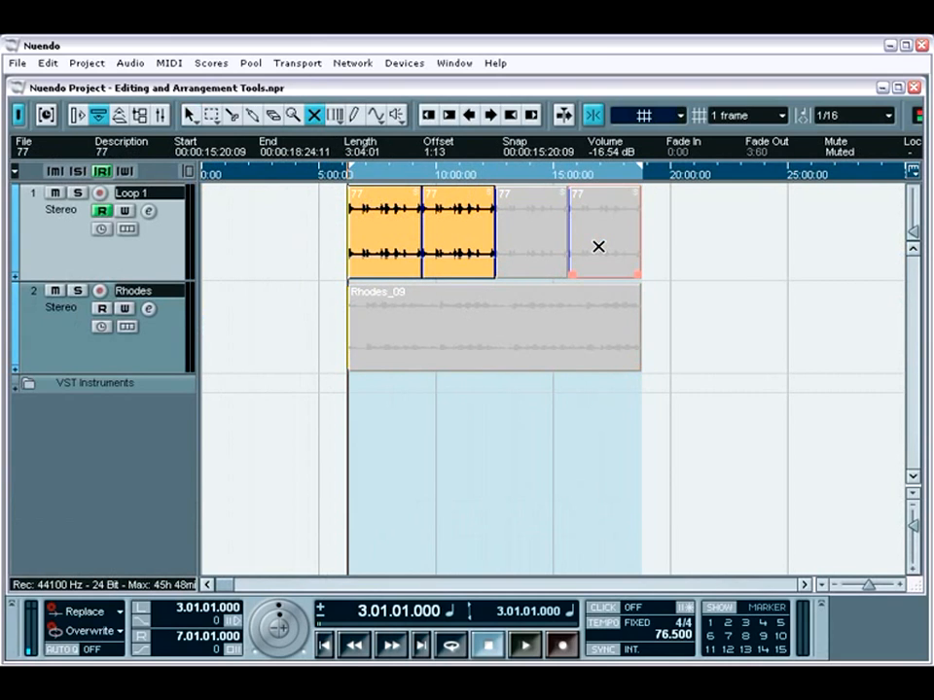
click(393, 230)
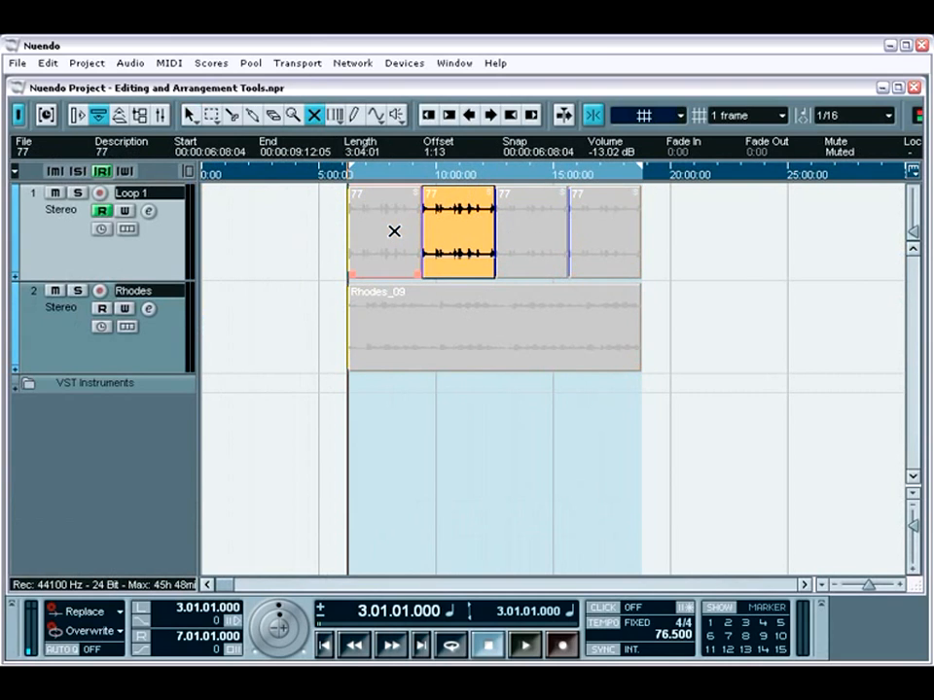
Unmute the Rhodes event and all the muted Loop 1 events
click(394, 231)
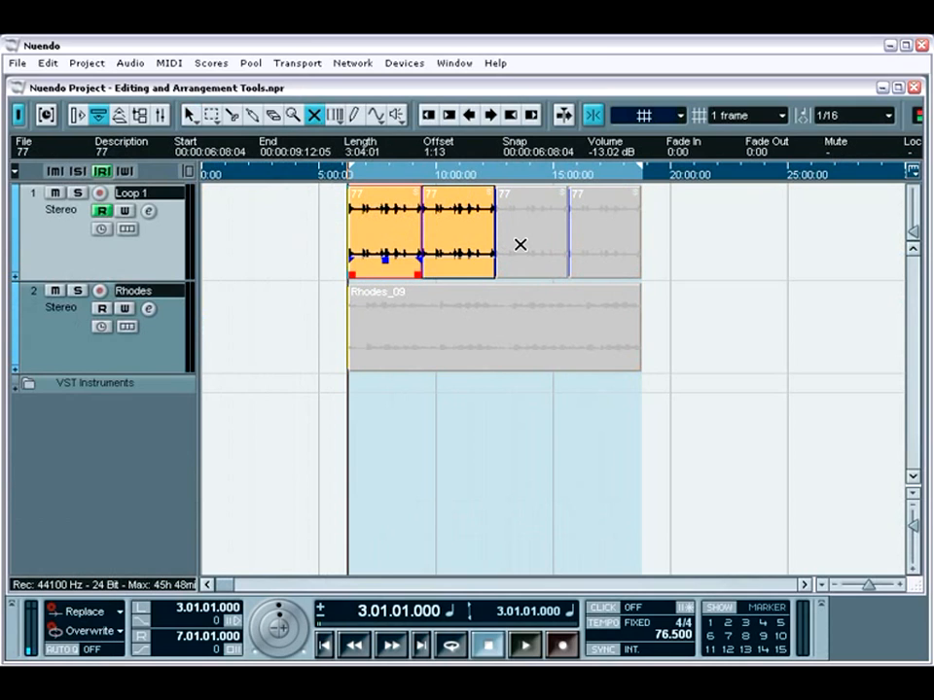
click(520, 244)
click(533, 303)
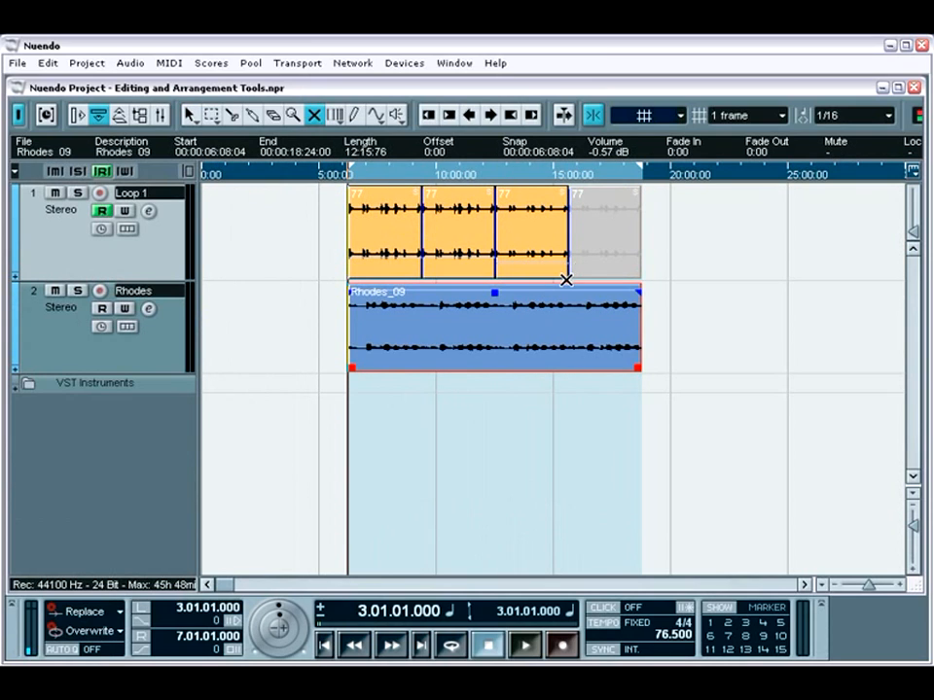
click(588, 261)
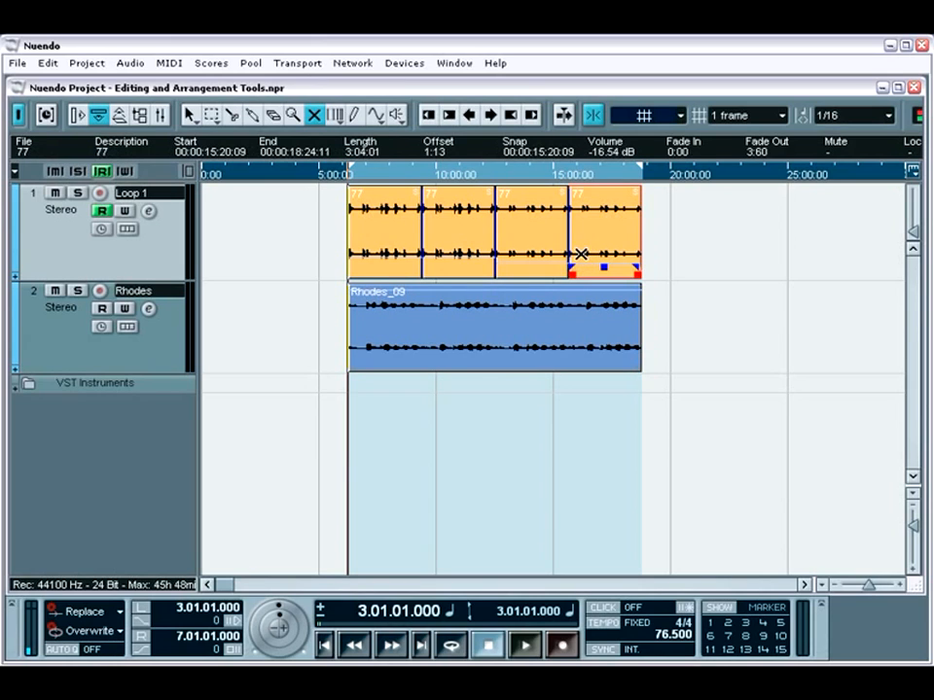
Activate the Time Warp tool with the Bars-and-Beats display and set its mode to Warp Grid (musical events follow)
click(336, 116)
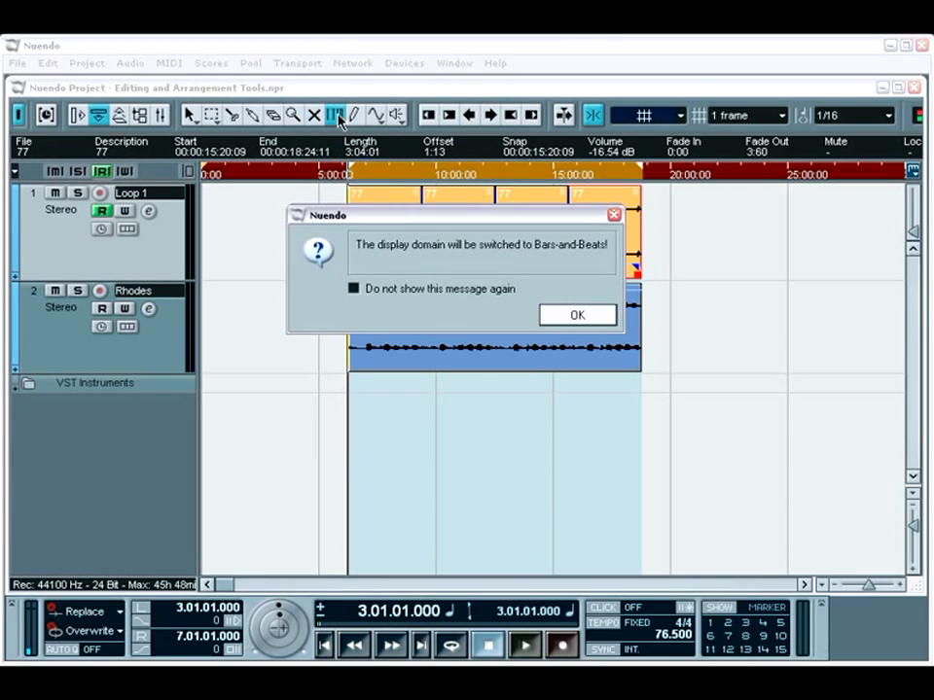
click(563, 316)
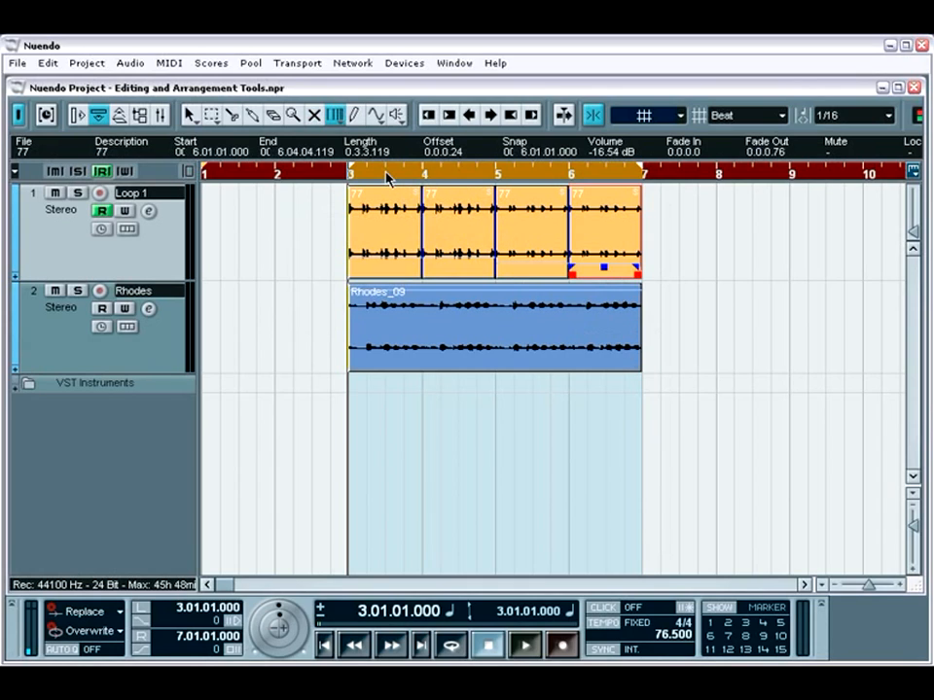
click(341, 124)
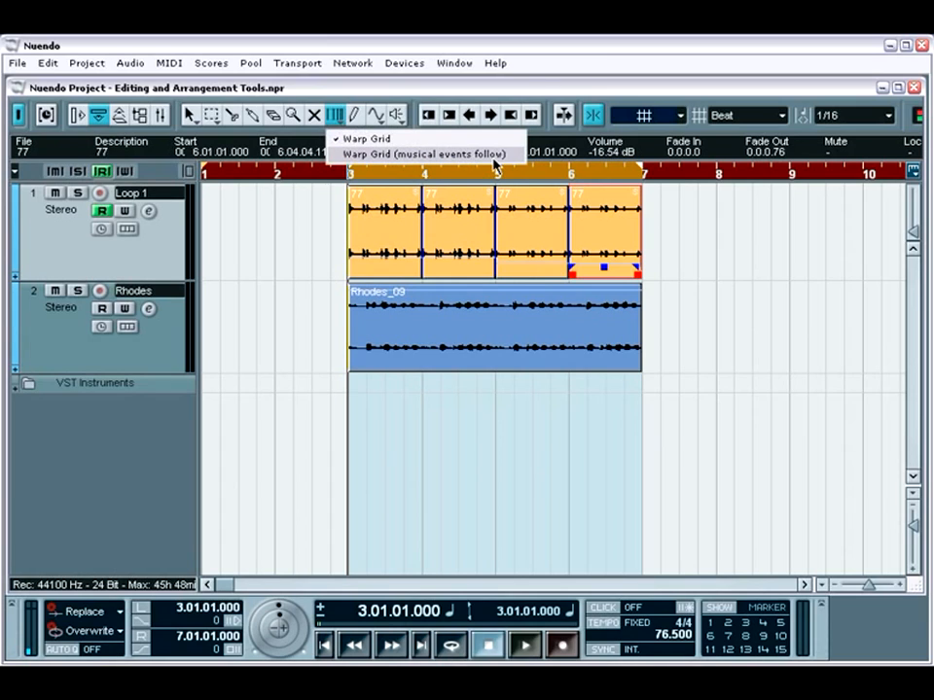
click(392, 153)
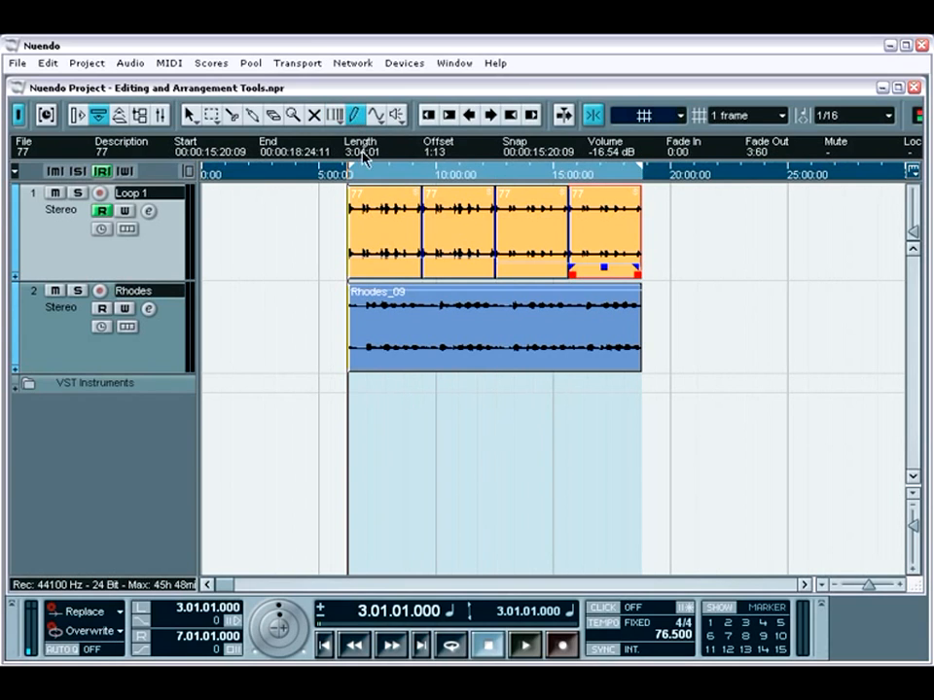
Draw a freehand pan automation curve across the Loop 1 events, and draw an empty Loop 1 part from 00:00:19:14:00 to 00:00:24:14:00
click(15, 274)
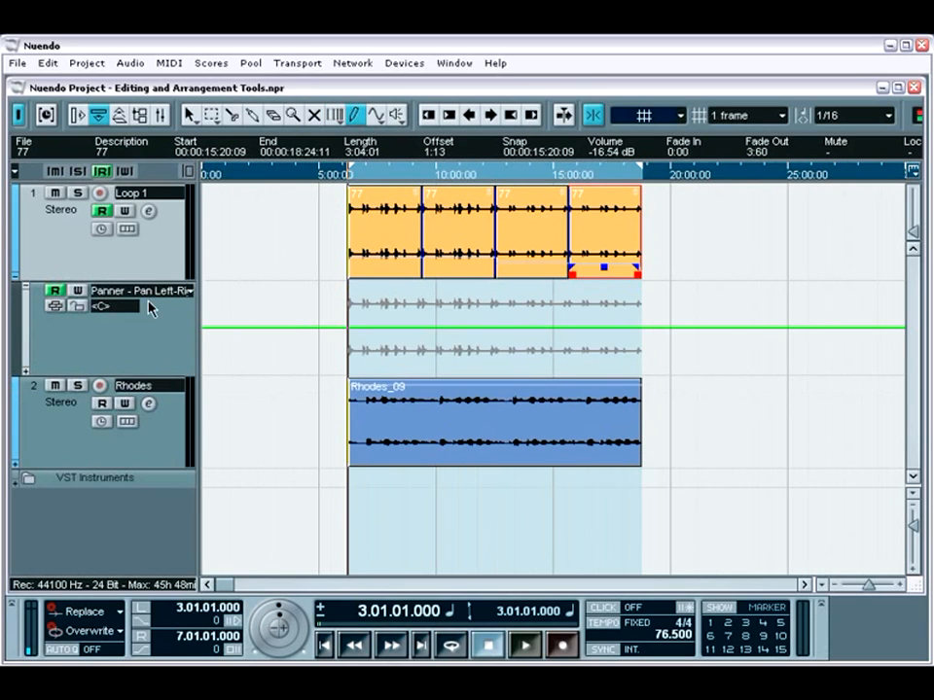
mouse_move(353, 338)
mouse_down()
mouse_move(430, 304)
mouse_move(508, 324)
mouse_move(635, 304)
mouse_up()
mouse_move(658, 258)
mouse_down()
mouse_move(668, 248)
mouse_move(778, 261)
mouse_up()
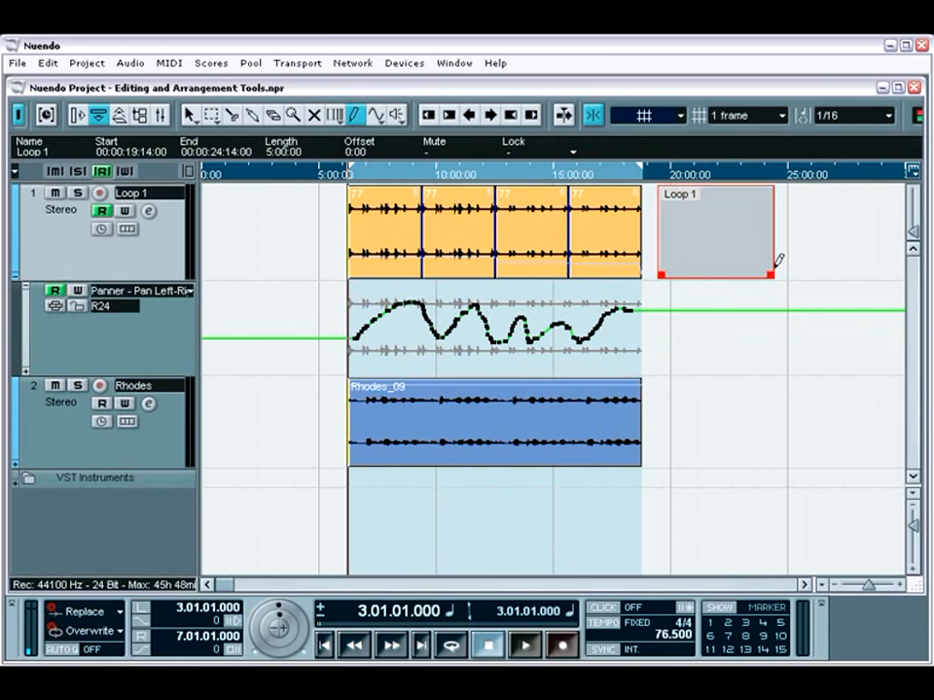
Draw straight pan automation segments over the freehand curve between about 9:00:00 and 17:00:00, using the Line shape
click(378, 115)
click(379, 116)
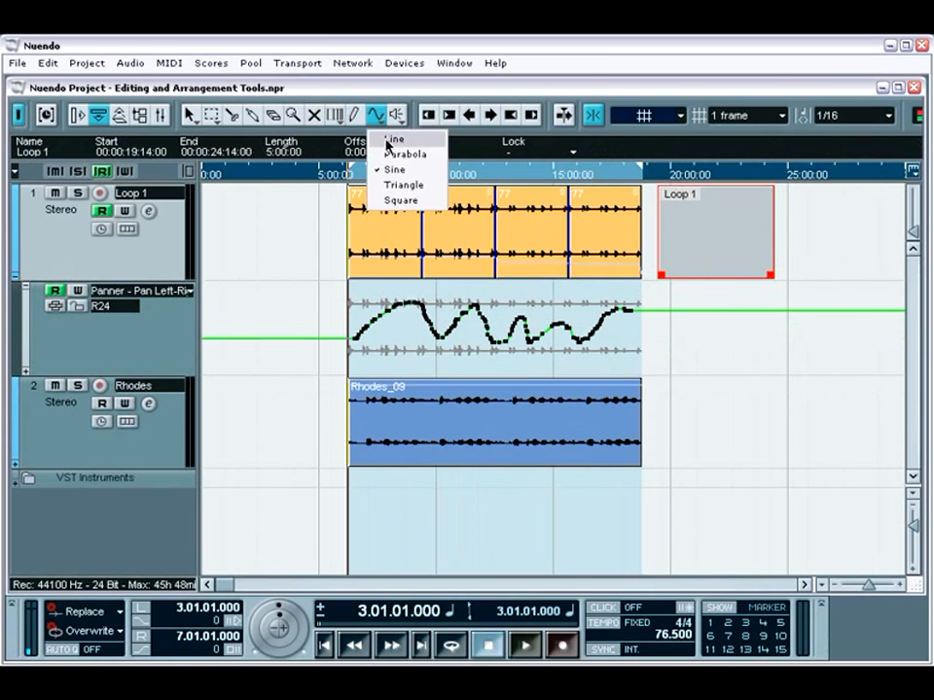
click(387, 138)
mouse_move(412, 342)
mouse_down()
mouse_move(458, 295)
mouse_move(522, 373)
mouse_move(601, 311)
mouse_up()
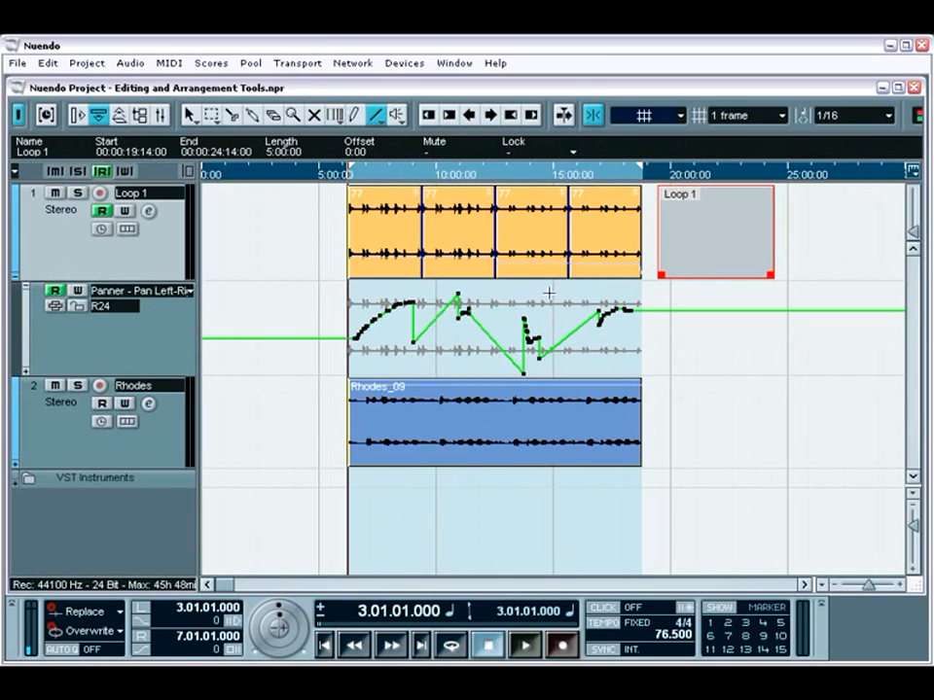
Switch the ruler to Bars+Beats and draw a sine-shaped pan automation curve on Loop 1 from just before bar 3 to just past bar 7
click(378, 116)
click(391, 170)
right_click(401, 176)
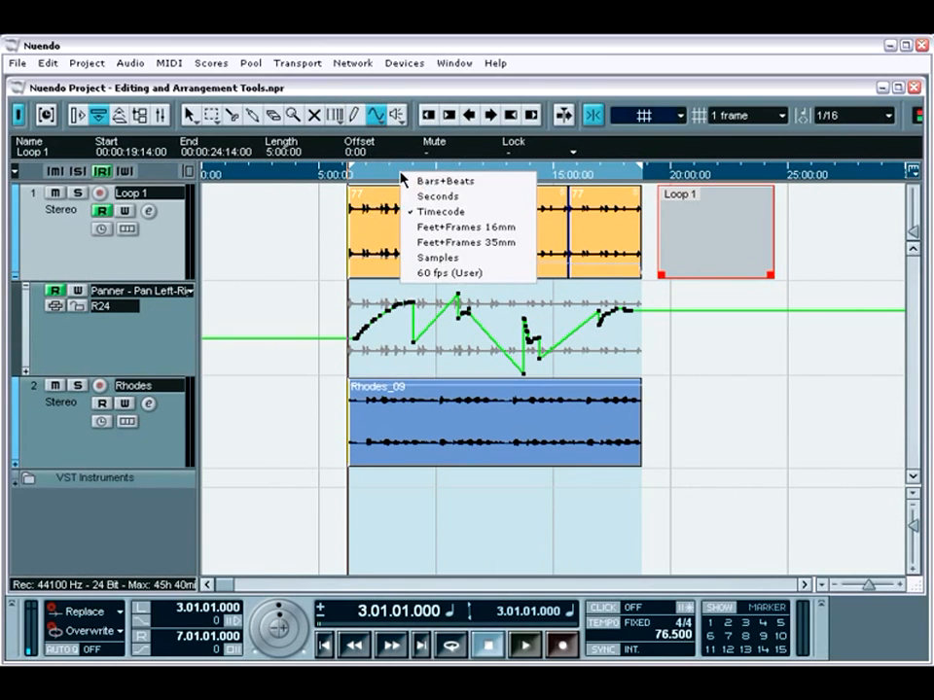
click(424, 181)
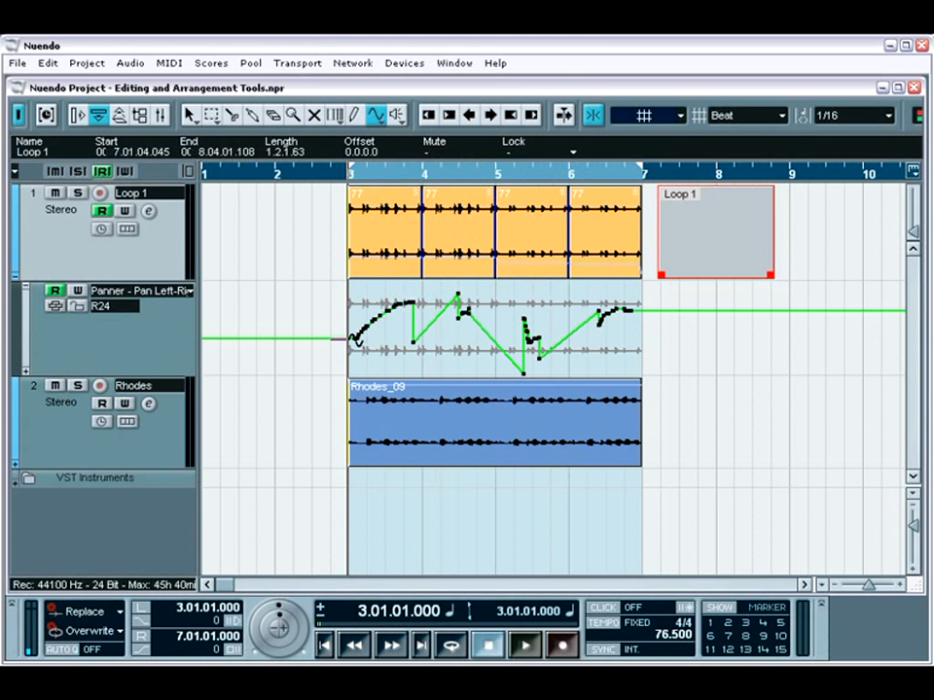
drag(336, 341, 668, 379)
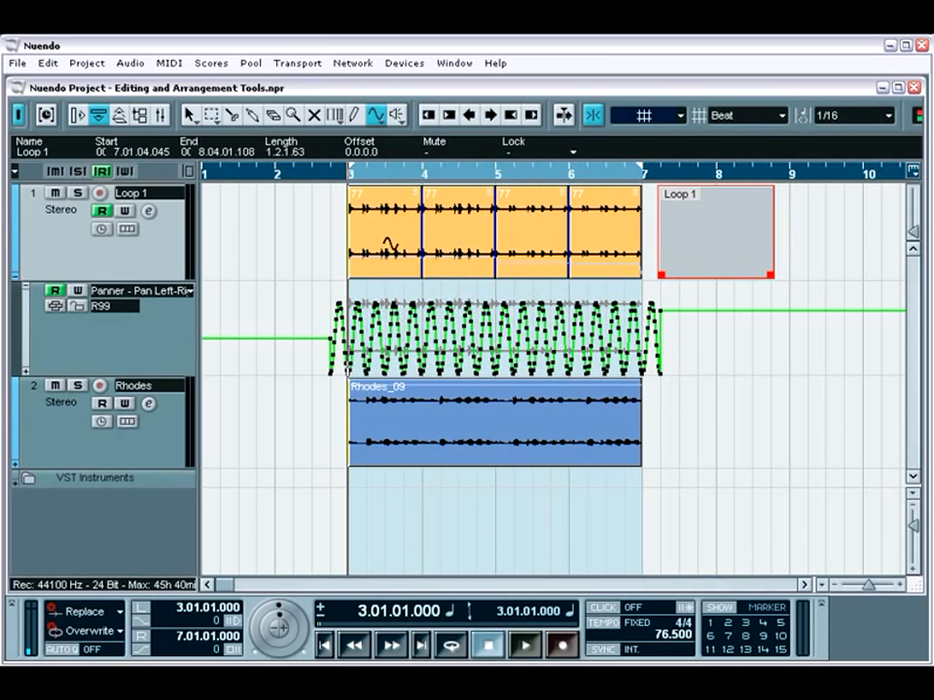
Examine the modifier keys assigned to each category of the Editing-Tool Modifiers preferences, from Controls through Warp Tool
click(17, 64)
click(97, 378)
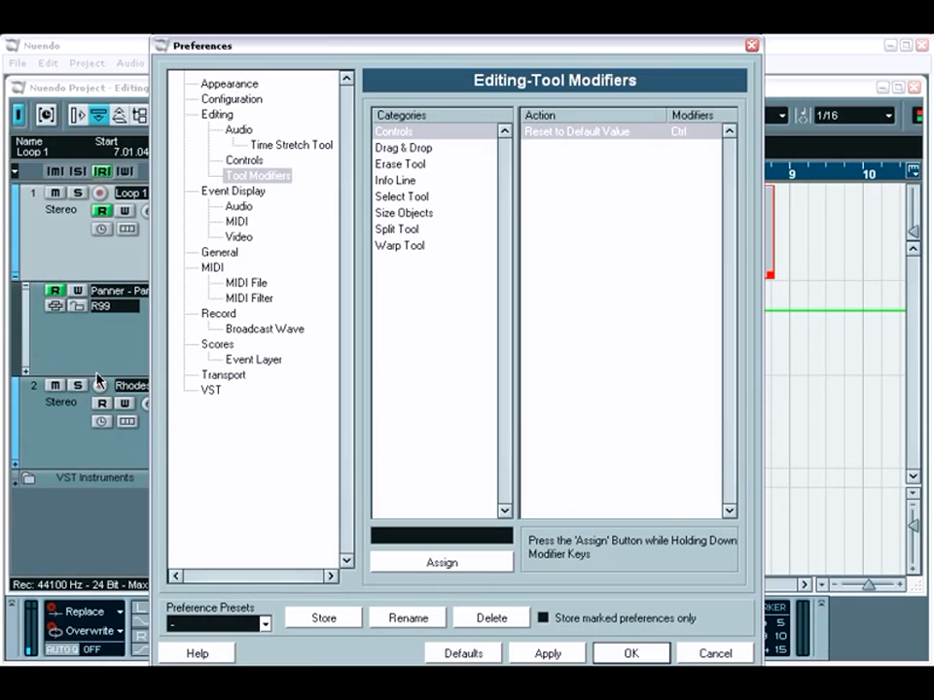
click(406, 149)
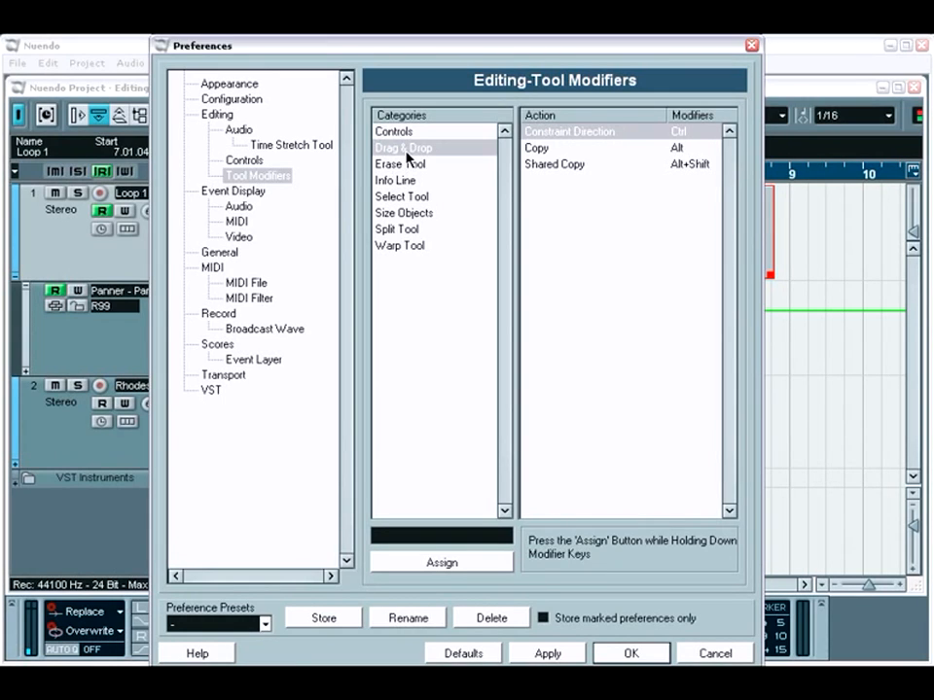
click(406, 163)
click(410, 181)
click(416, 197)
click(418, 213)
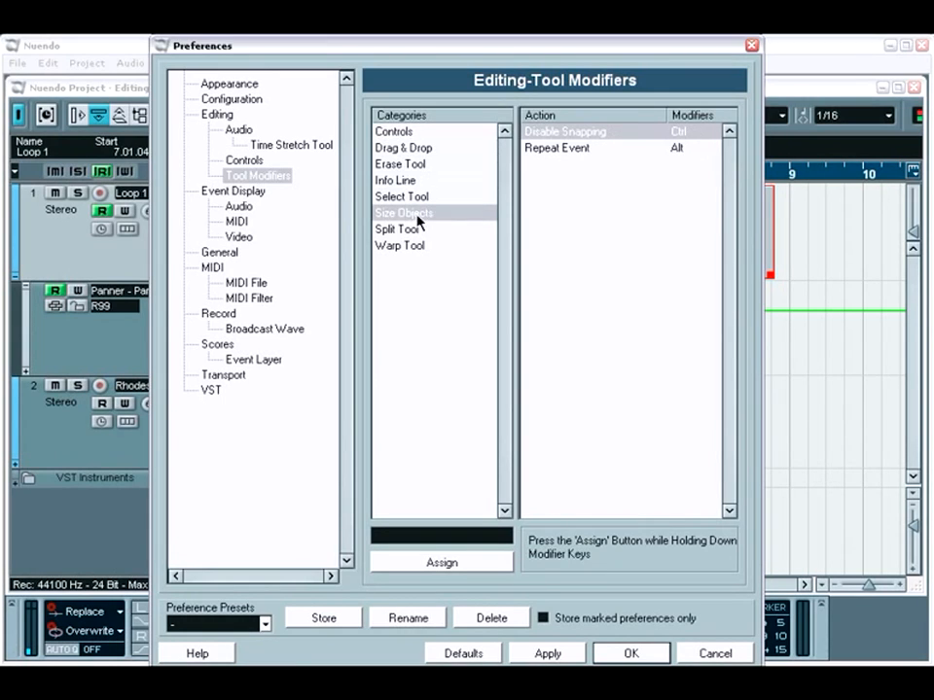
click(413, 229)
click(418, 246)
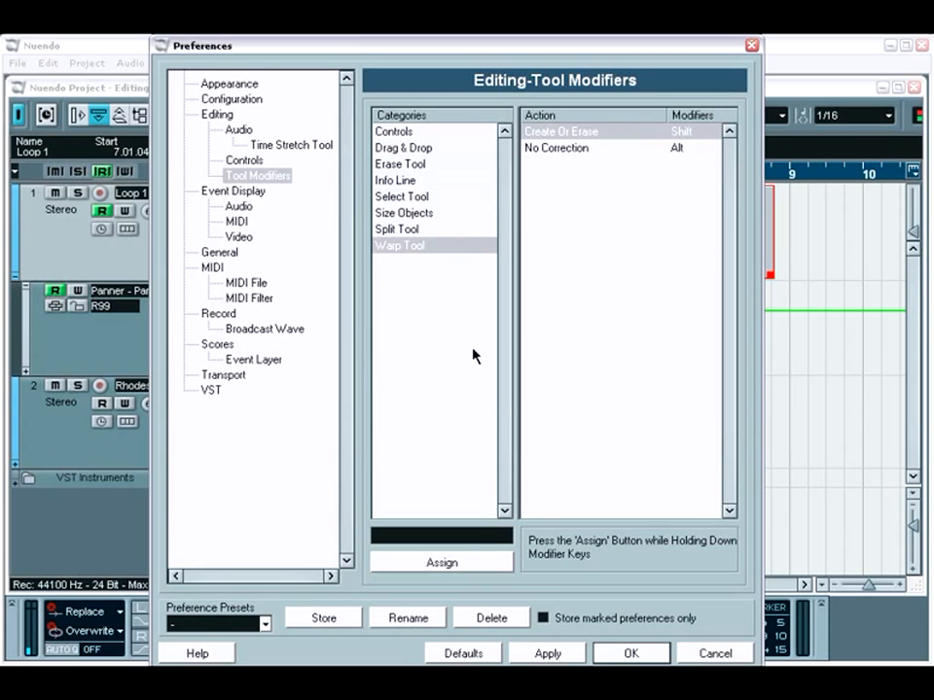
click(630, 653)
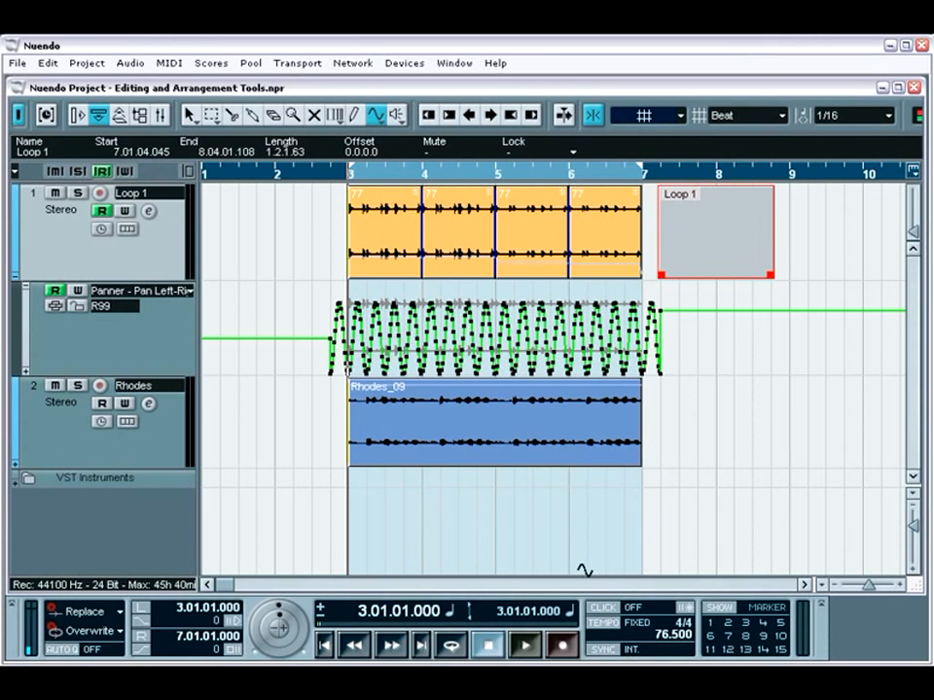
Try splitting the whole Rhodes event into equal repeated slices of one beat, two beats and one bar, undoing each split
key(1)
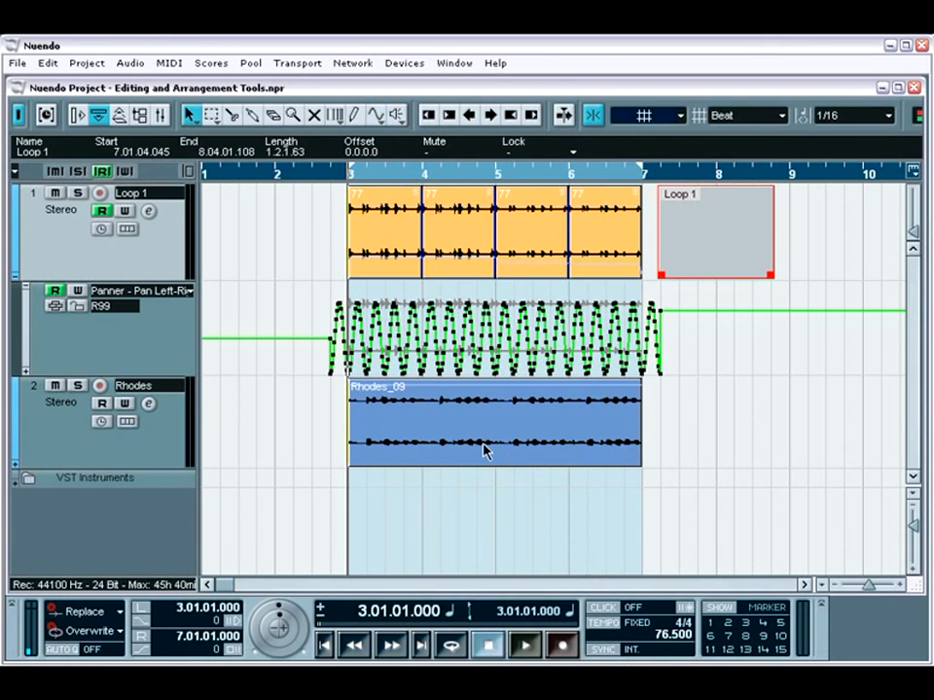
key(3)
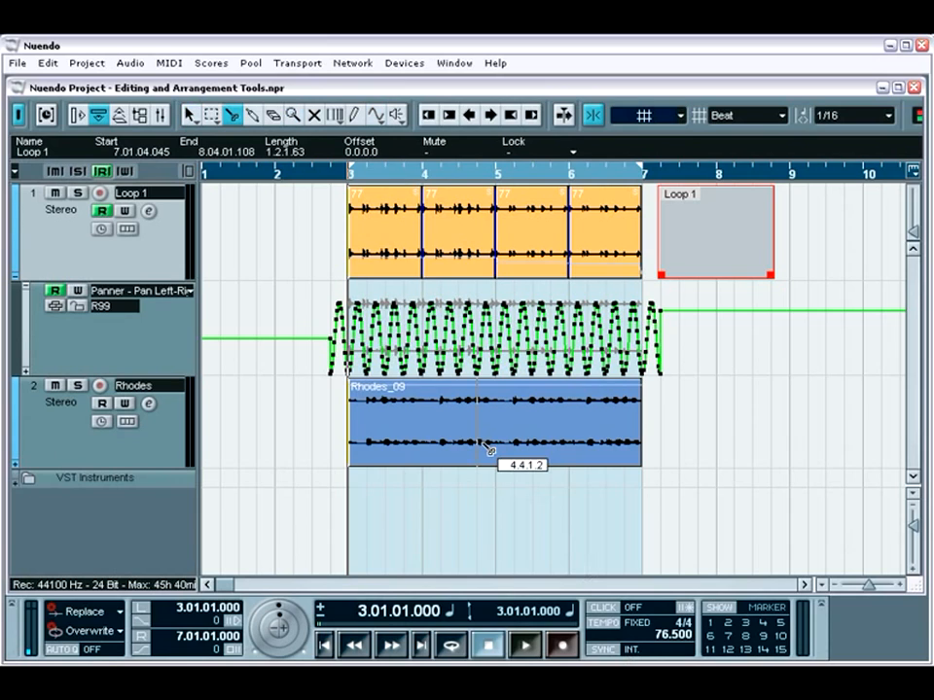
alt+click(371, 444)
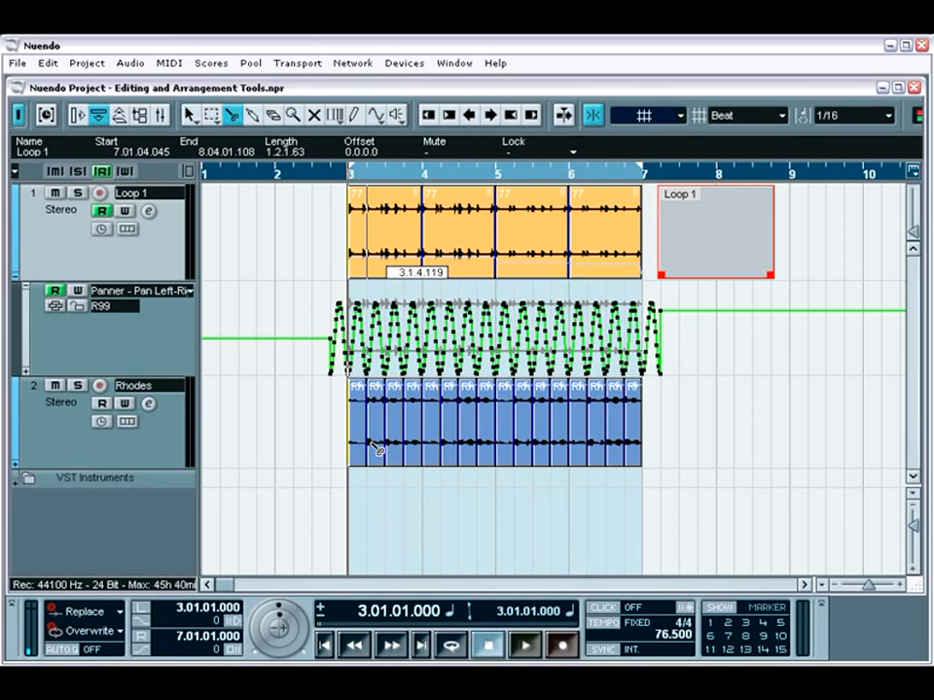
key(ctrl+z)
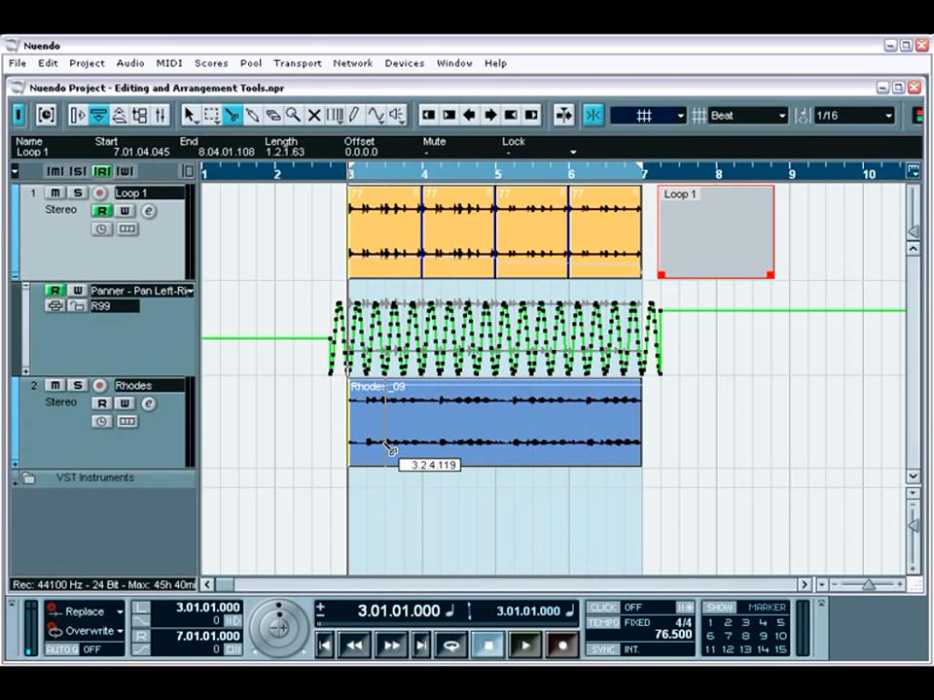
alt+click(387, 447)
key(ctrl+z)
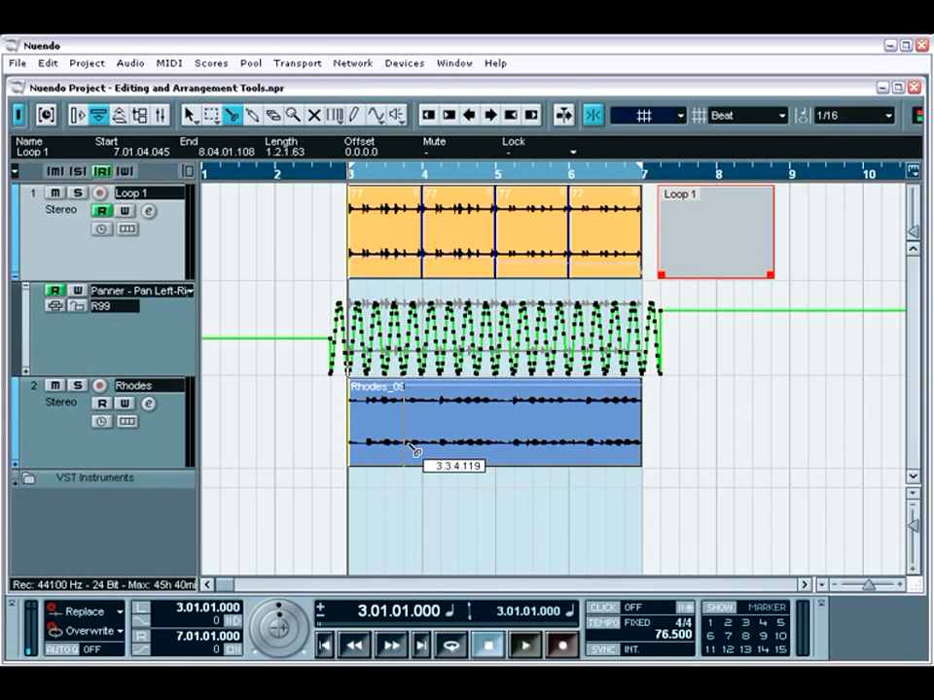
alt+click(423, 447)
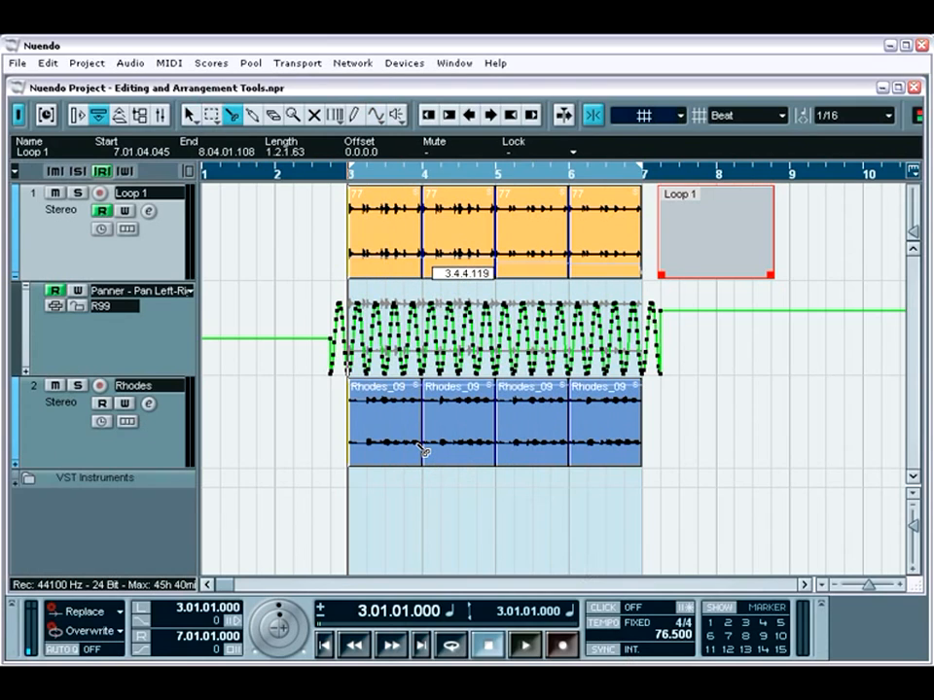
key(ctrl+z)
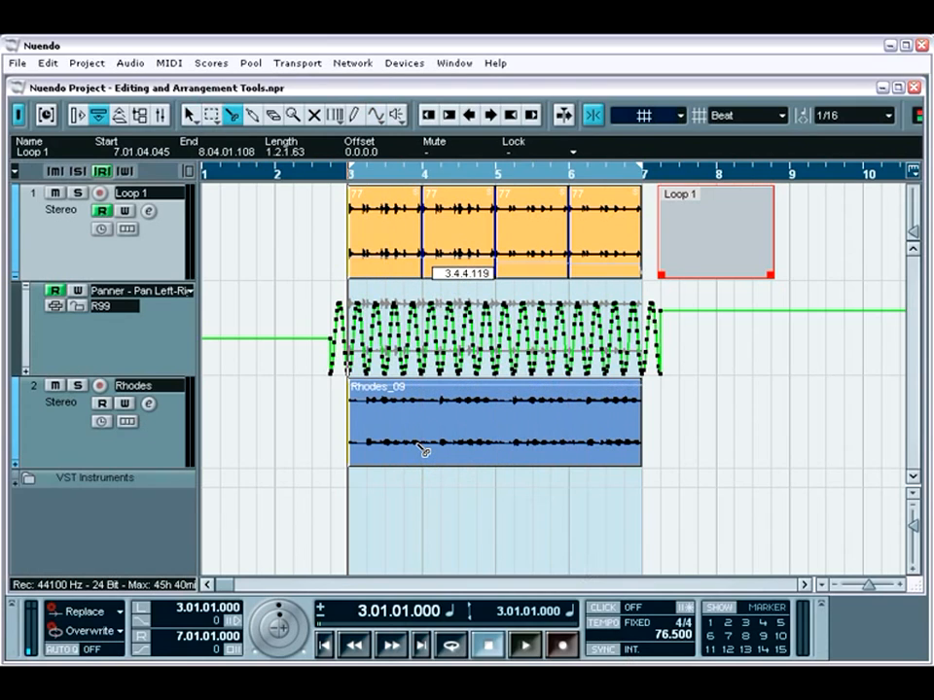